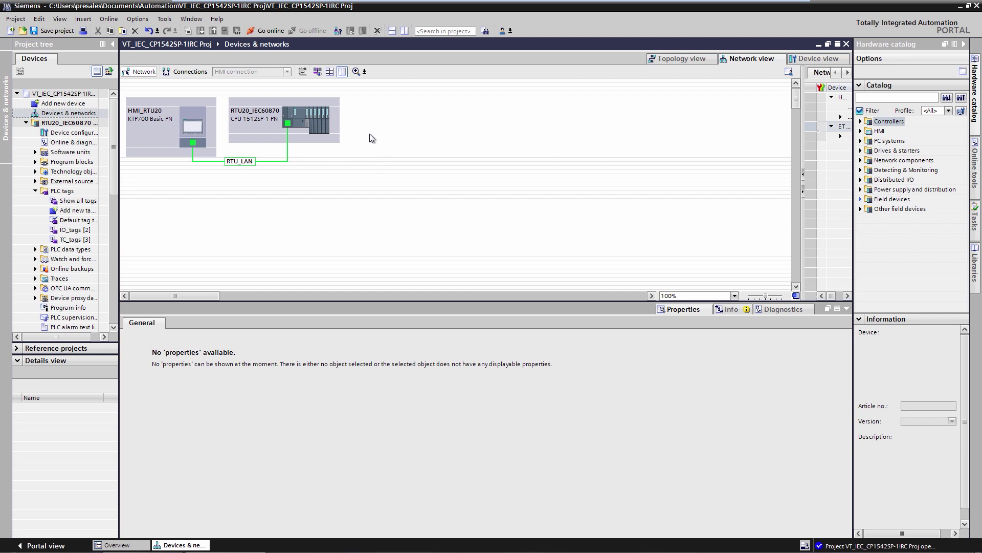
Place the CP 1542SP-1 IRC module 6GK7 542-6VX00-0 into slot 2 of the RTU20_IEC60870 rack.
{"action": "left_click", "coordinate": [317, 118]}
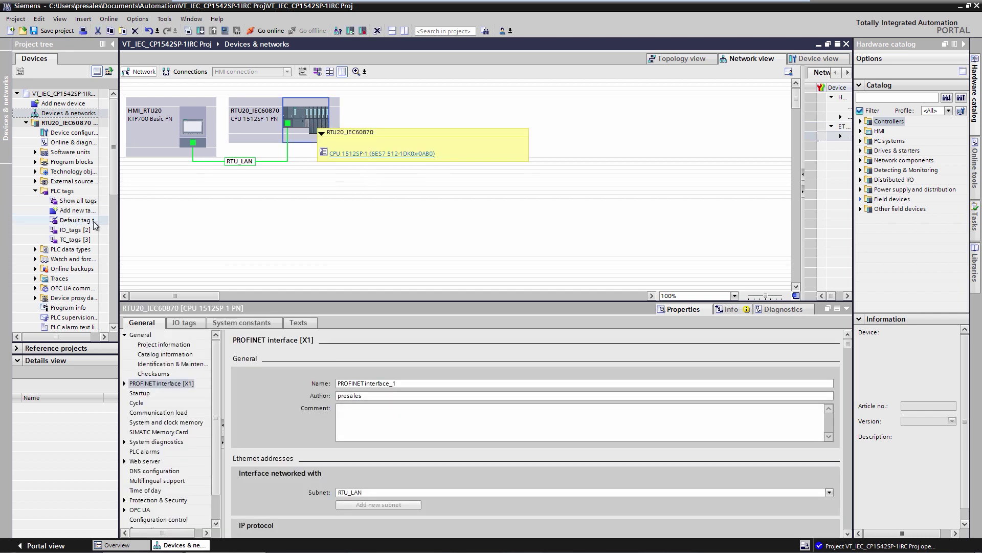
{"action": "double_click", "coordinate": [86, 230]}
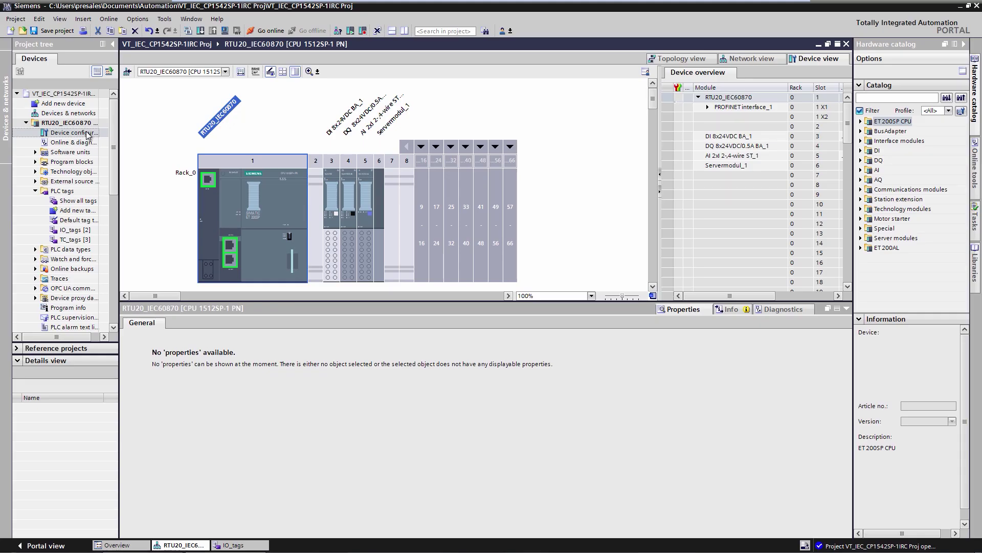
{"action": "left_click", "coordinate": [861, 189]}
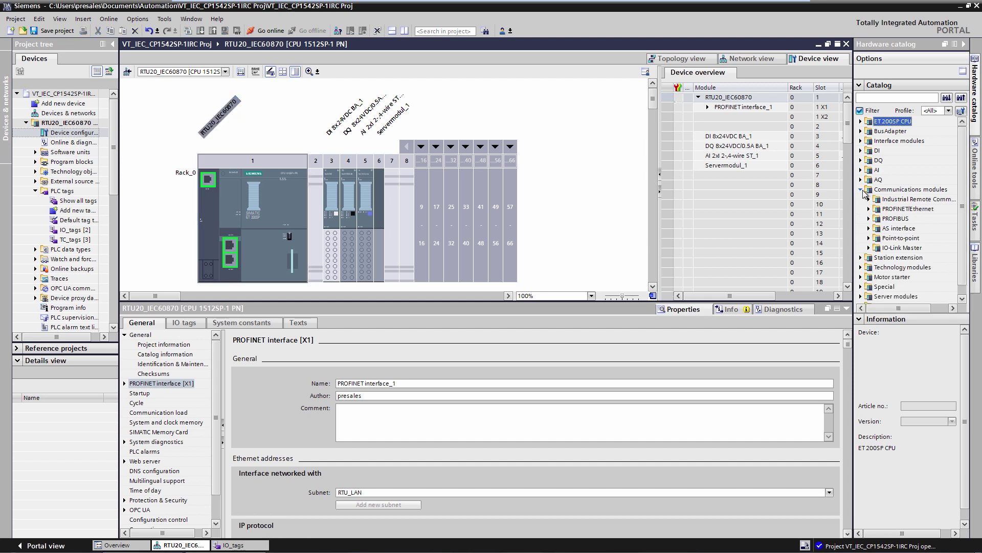
{"action": "left_click", "coordinate": [869, 199]}
{"action": "left_click", "coordinate": [877, 209]}
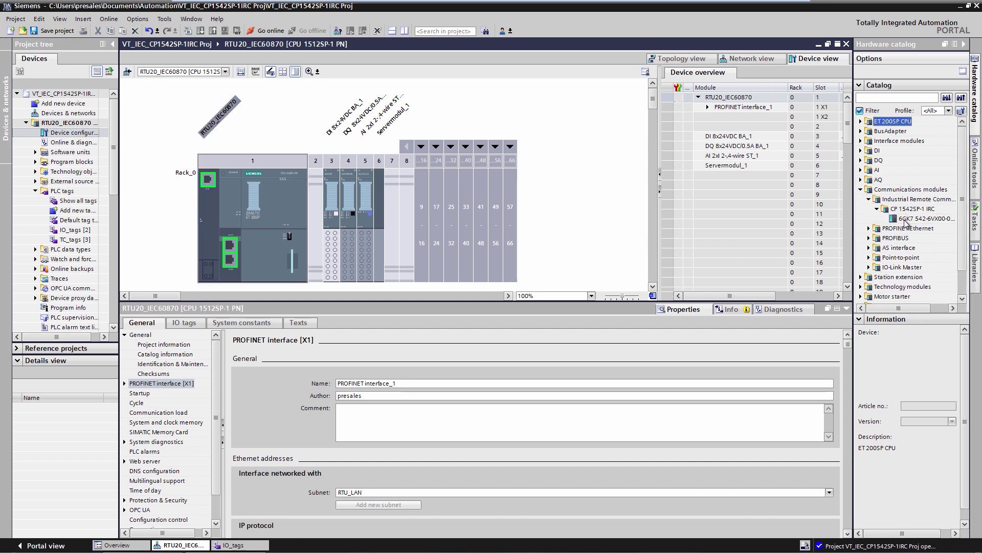
{"action": "left_click", "coordinate": [921, 219]}
{"action": "left_click_drag", "start_coordinate": [905, 221], "coordinate": [317, 198]}
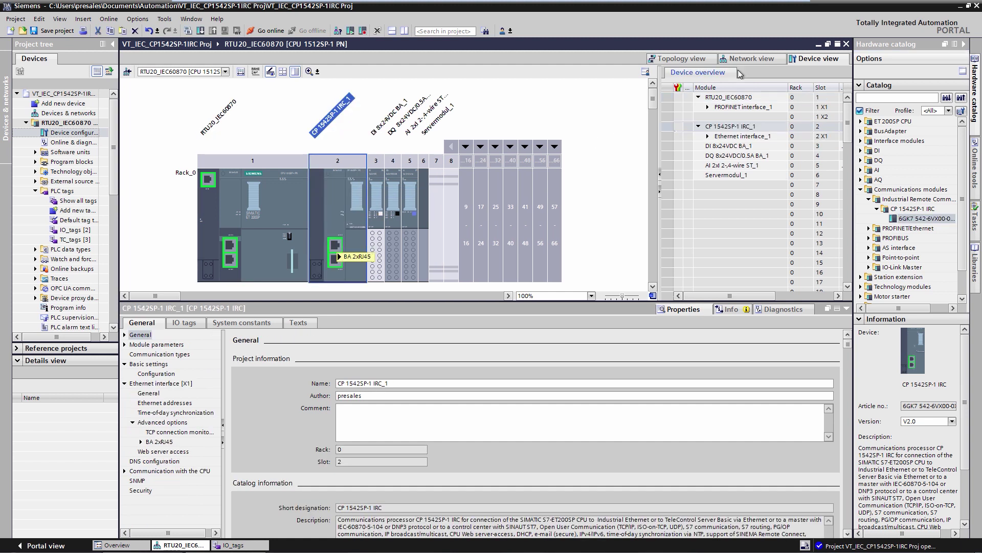
Add a new subnet named WAN to the CP's Ethernet port.
{"action": "left_click", "coordinate": [756, 59]}
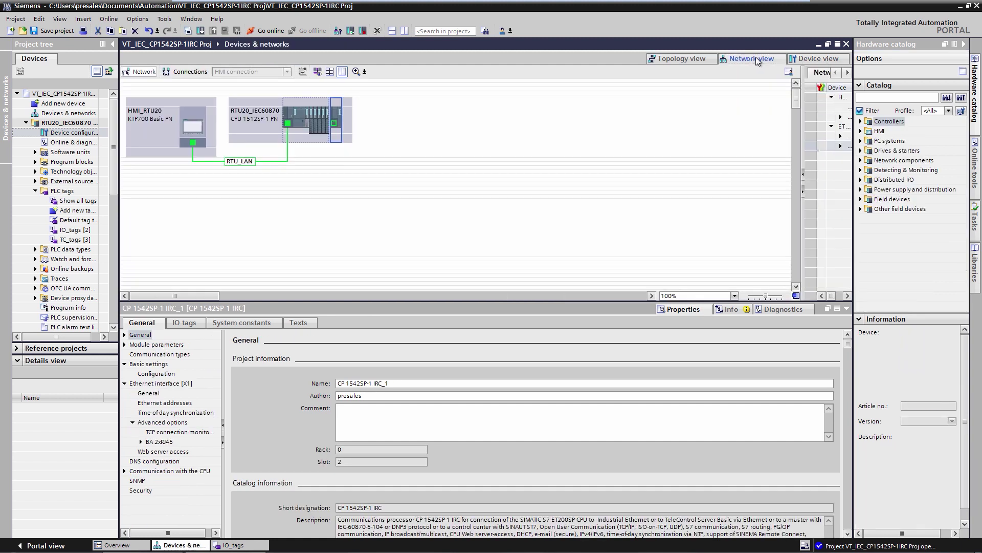
{"action": "right_click", "coordinate": [335, 126]}
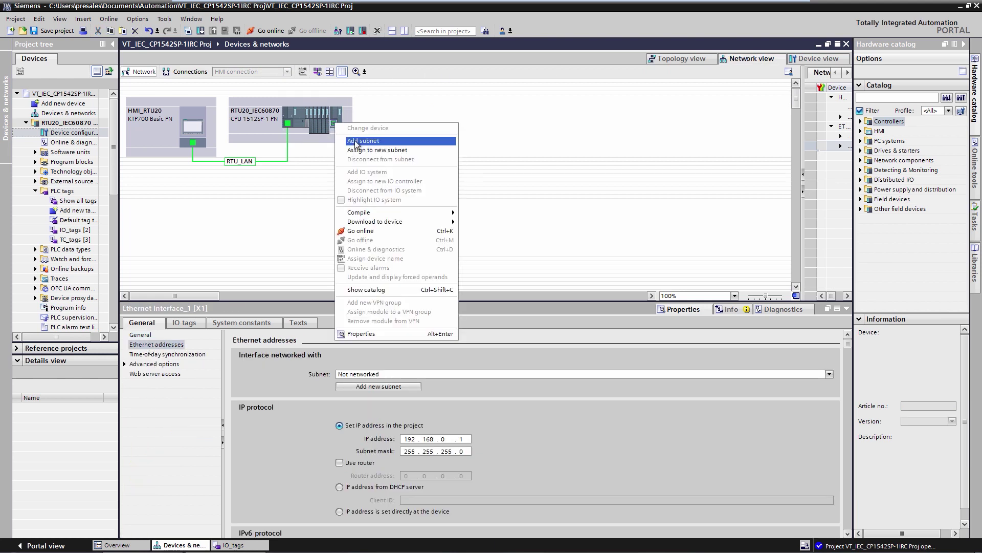
{"action": "left_click", "coordinate": [357, 137]}
{"action": "left_click", "coordinate": [321, 367]}
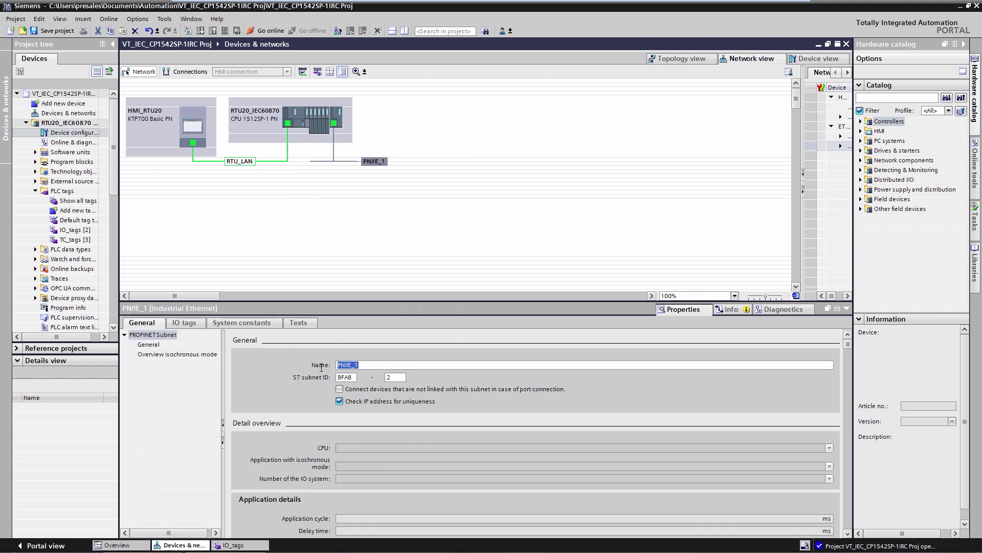
{"action": "key", "text": "Return"}
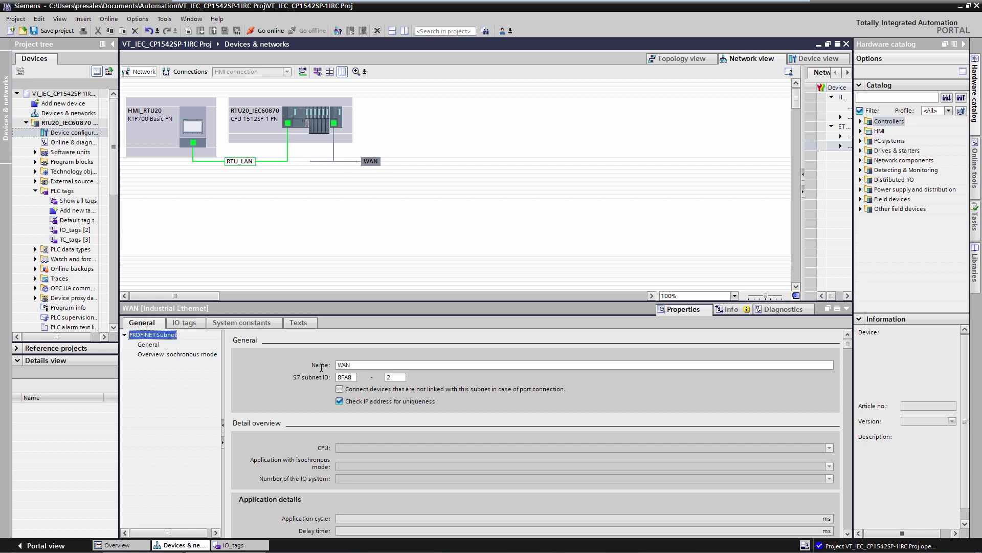
Set the CP's BA 2xRJ45 port IP address to 192.168.10.20.
{"action": "double_click", "coordinate": [326, 110]}
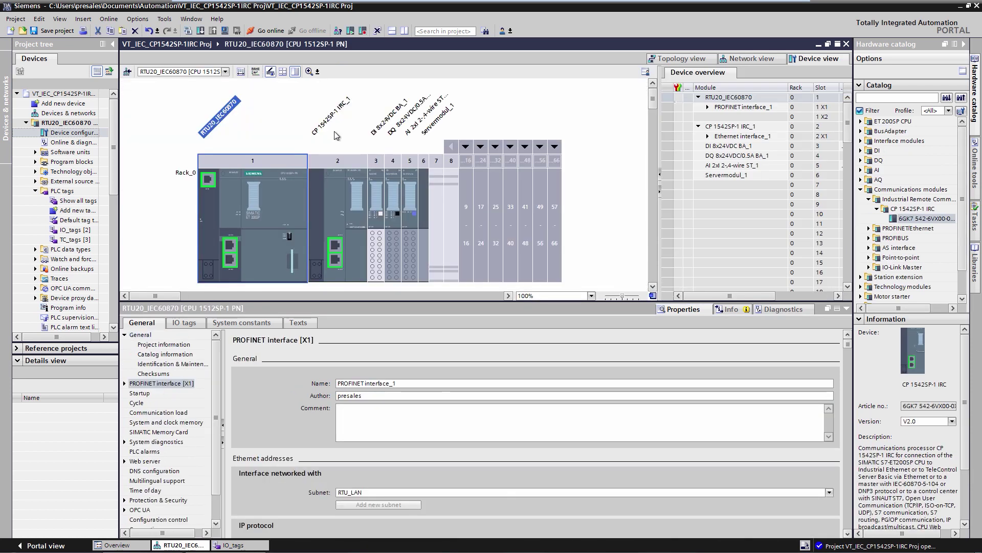
{"action": "left_click", "coordinate": [338, 253]}
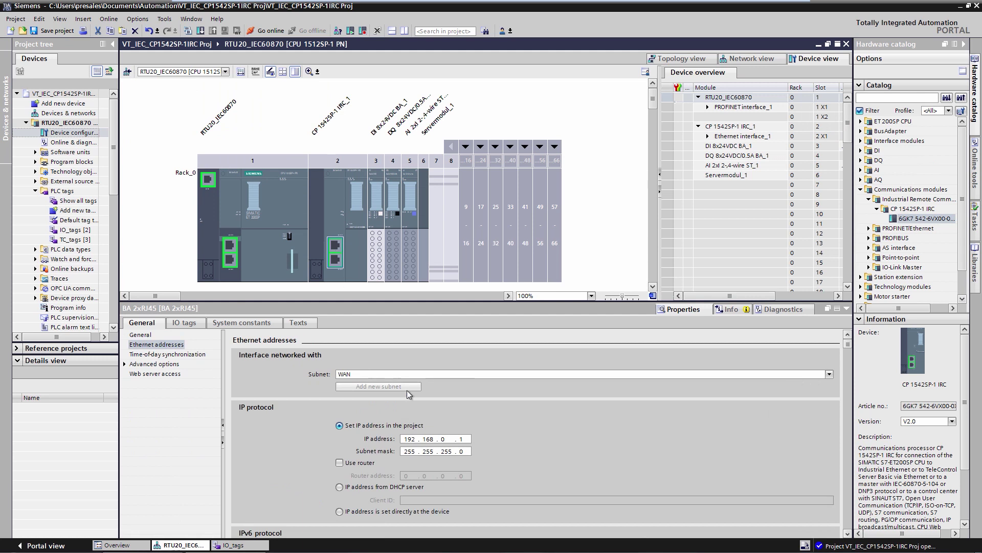
{"action": "left_click", "coordinate": [444, 439]}
{"action": "type", "text": "10"}
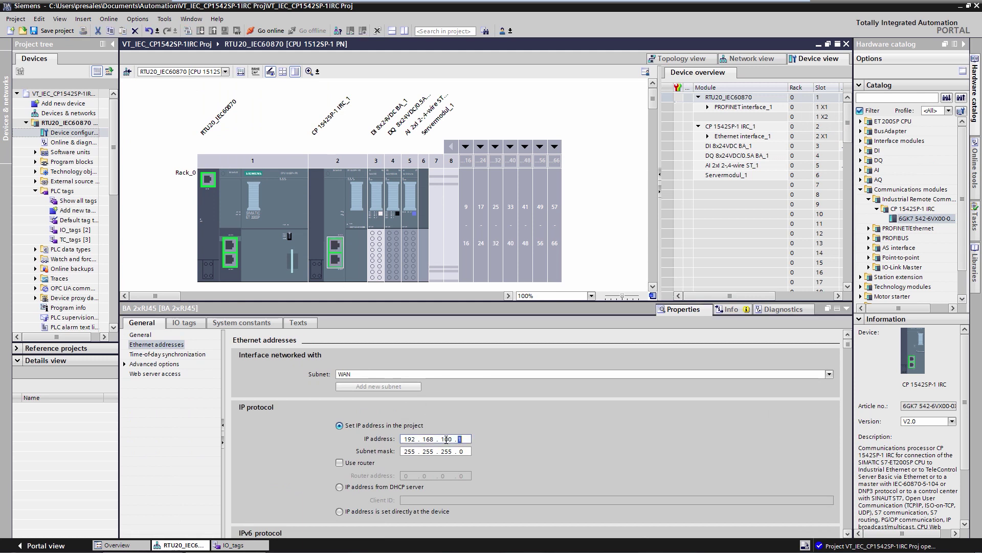
{"action": "key", "text": "Return"}
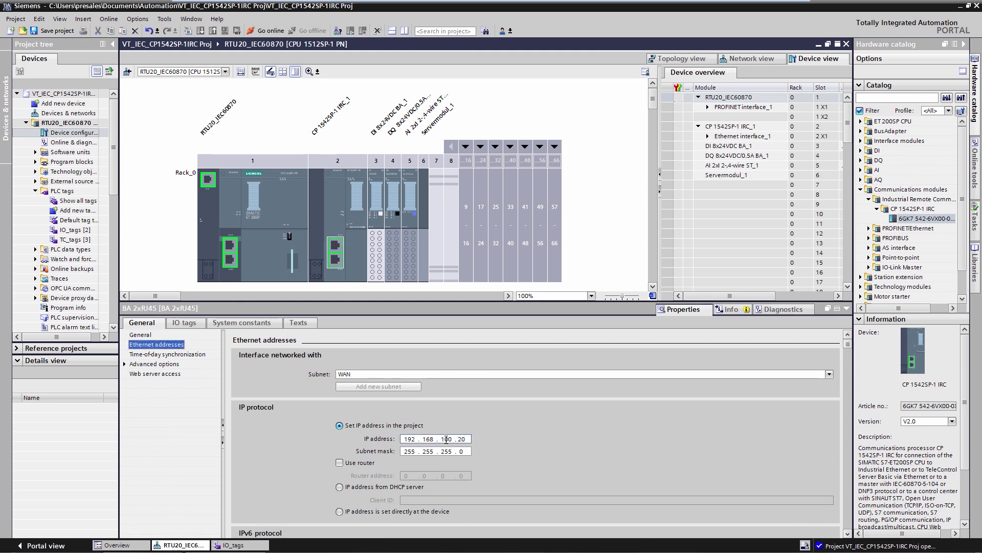
Enable telecontrol communication on the CP with protocol type IEC 60870-5.
{"action": "left_click", "coordinate": [342, 209]}
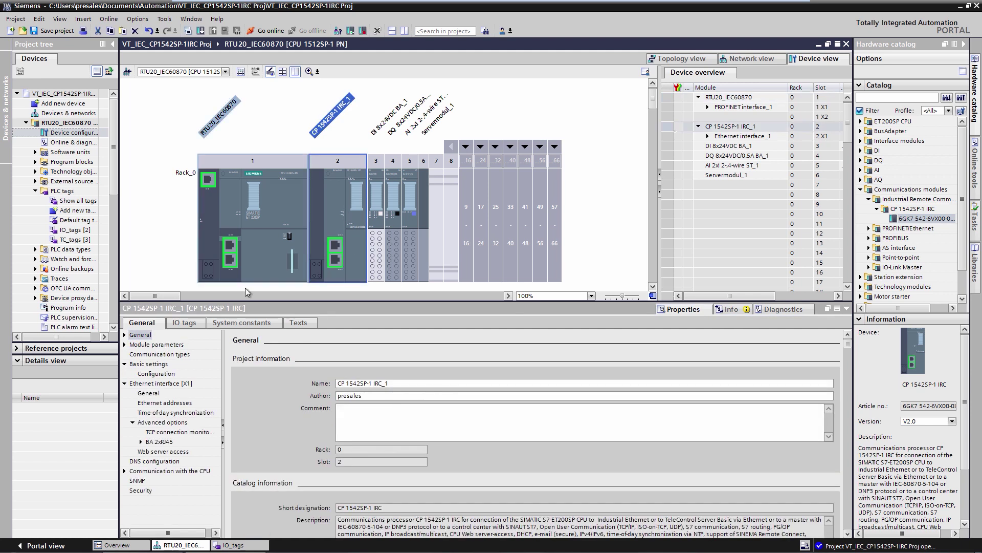
{"action": "left_click", "coordinate": [168, 343]}
{"action": "left_click", "coordinate": [124, 335]}
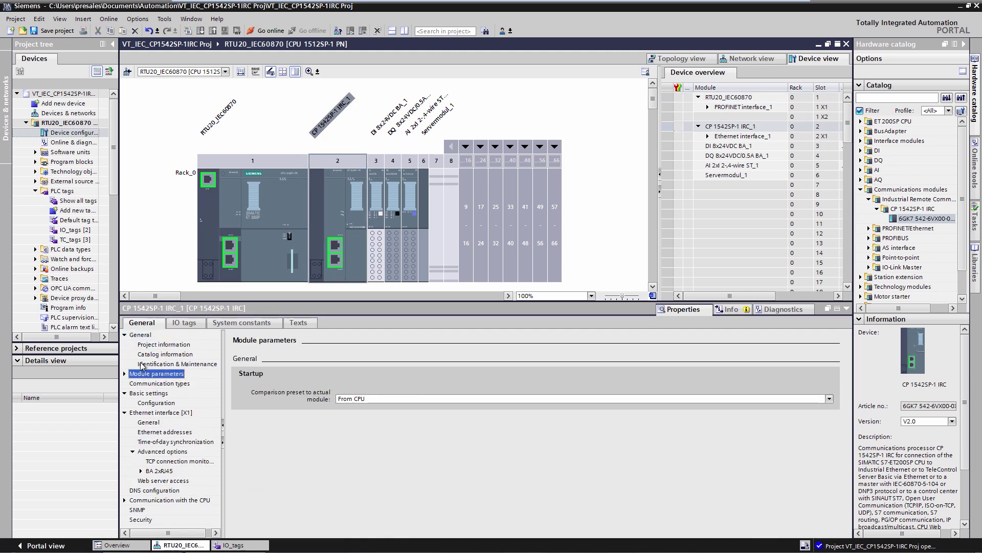
{"action": "left_click", "coordinate": [140, 385]}
{"action": "left_click", "coordinate": [340, 364]}
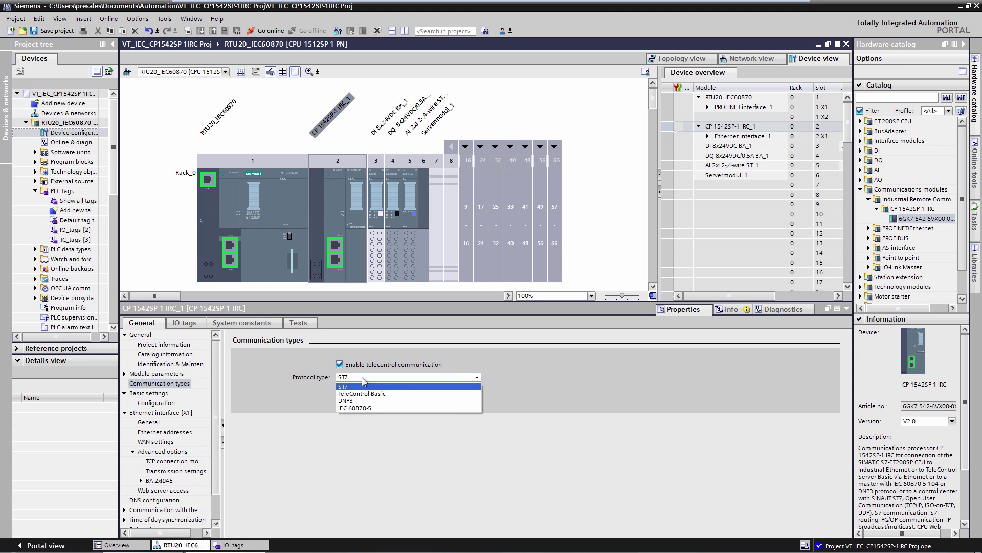
{"action": "left_click", "coordinate": [360, 408]}
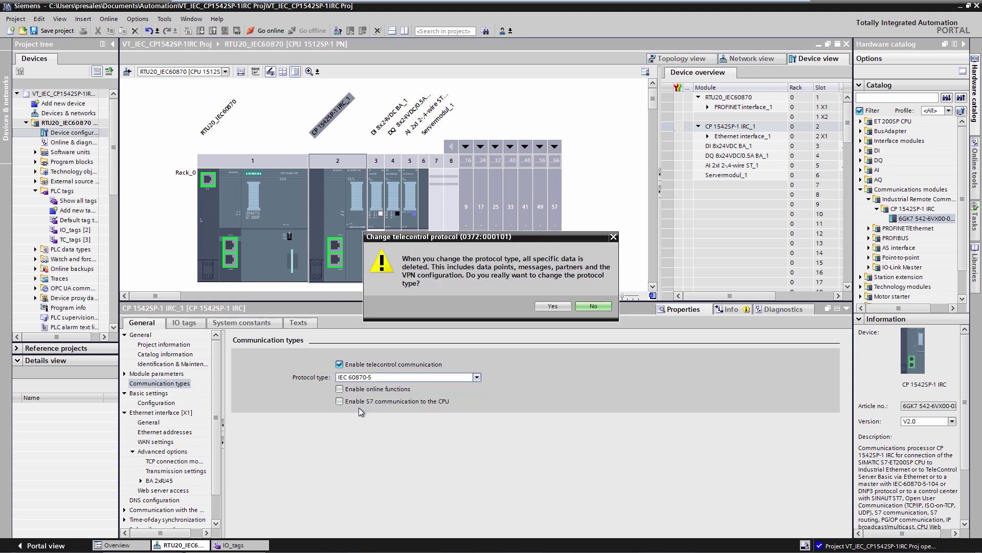
{"action": "left_click", "coordinate": [560, 306]}
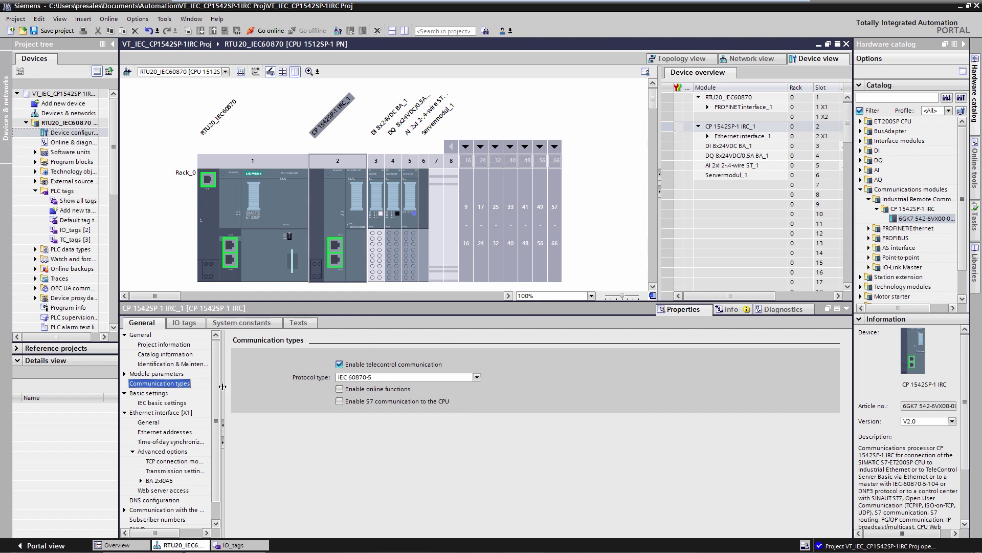
Set the CP's subscriber ASDU address to 20.
{"action": "scroll", "coordinate": [217, 429], "scroll_direction": "down", "scroll_amount": 1}
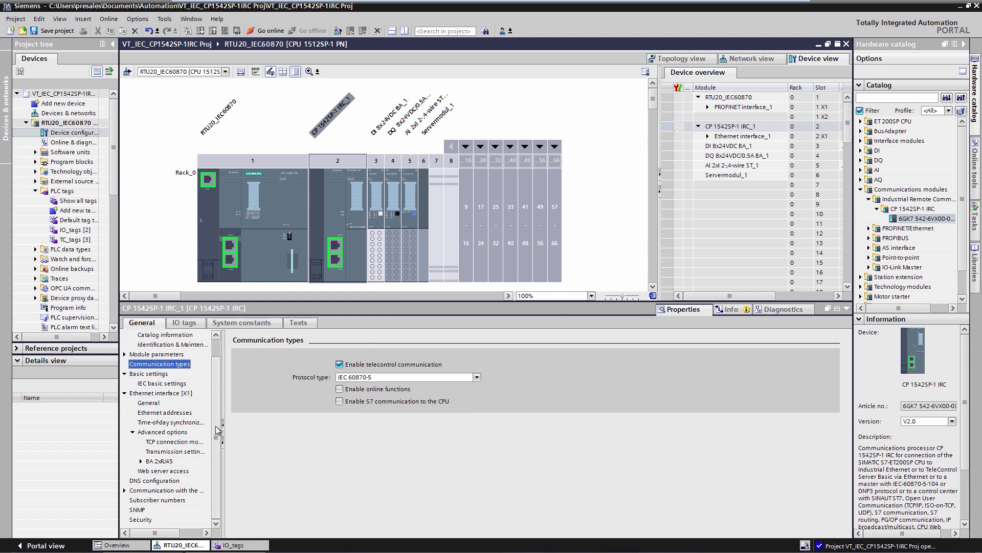
{"action": "left_click", "coordinate": [180, 501]}
{"action": "left_click", "coordinate": [356, 364]}
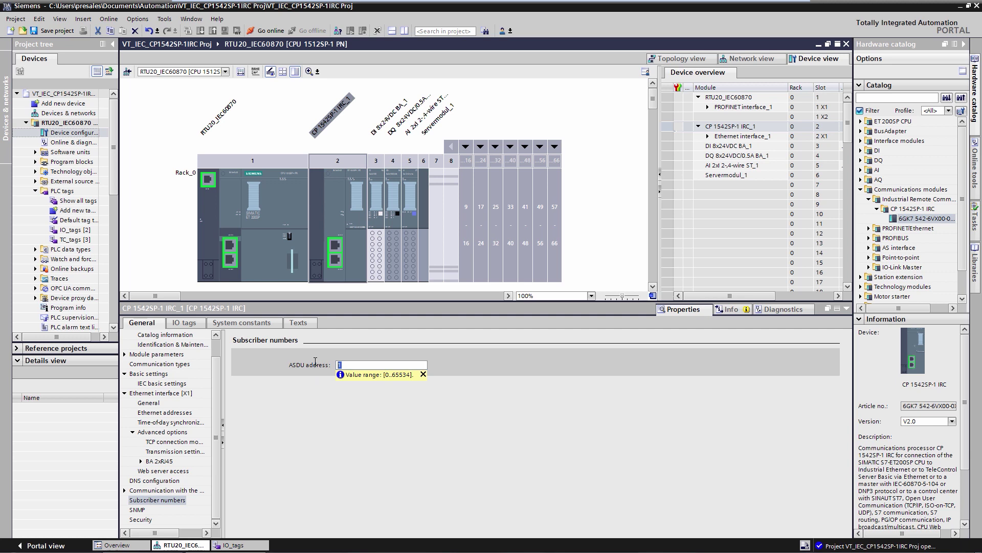
{"action": "type", "text": "20"}
{"action": "key", "text": "Return"}
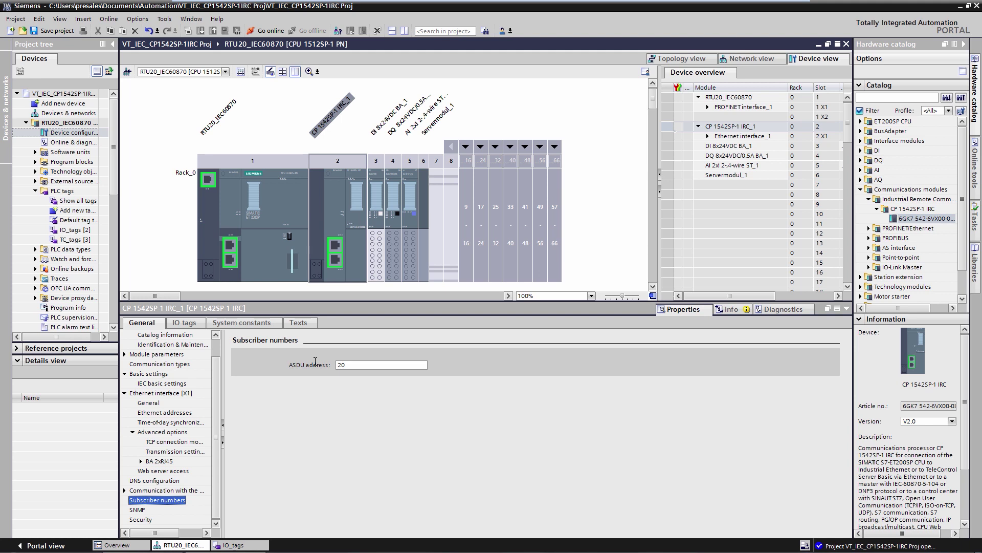
Create a new IEC 60870 telecontrol connection named RTU20ToMaster.
{"action": "left_click", "coordinate": [751, 60]}
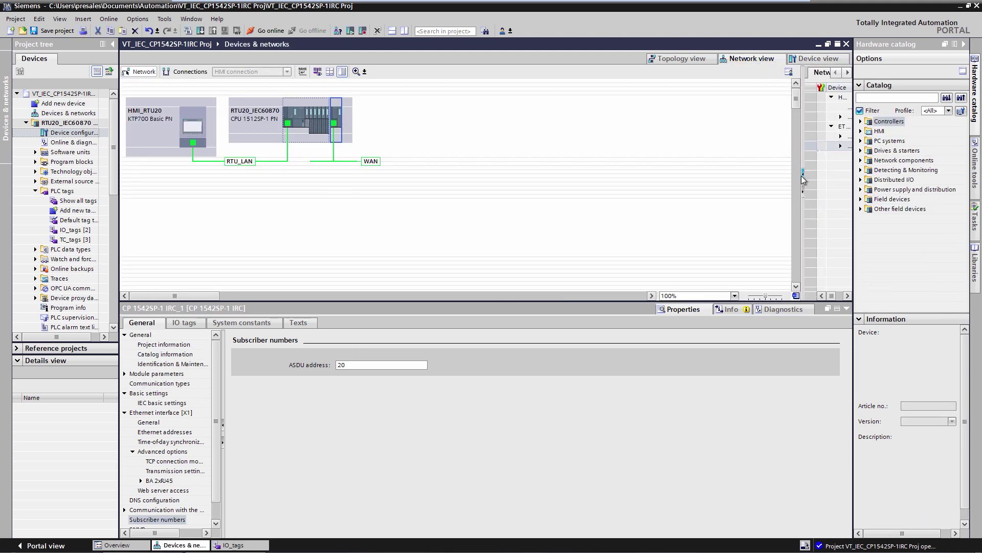
{"action": "left_click", "coordinate": [802, 175]}
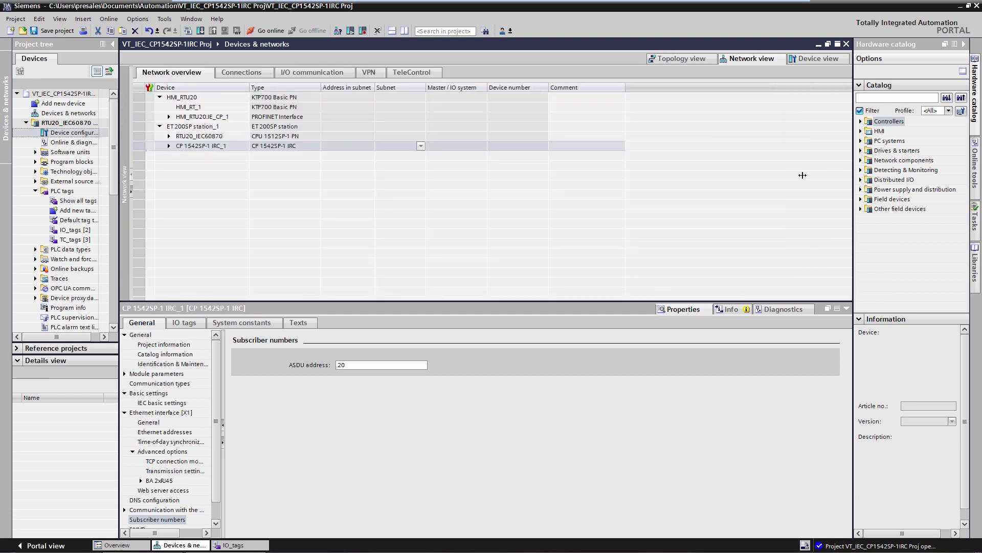
{"action": "left_click", "coordinate": [412, 73]}
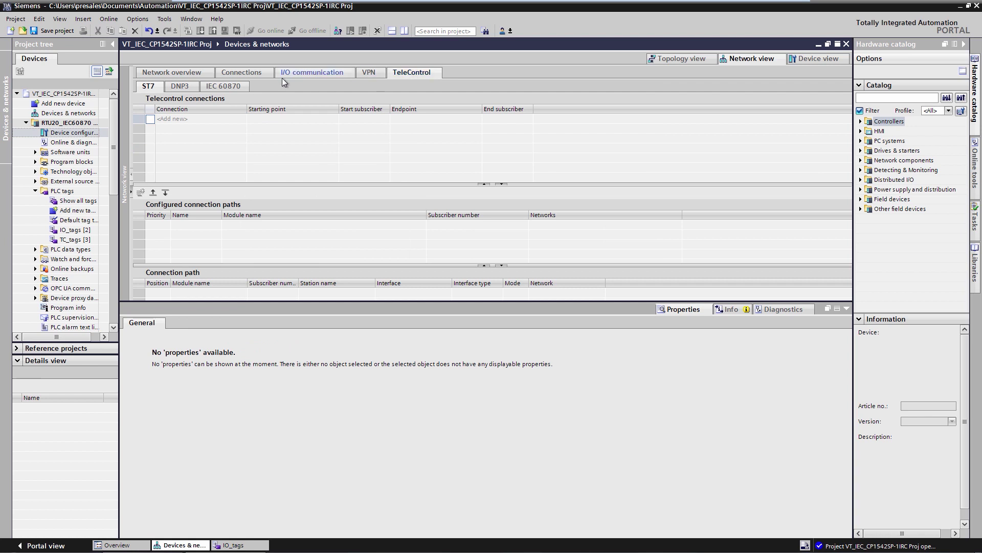
{"action": "left_click", "coordinate": [228, 87]}
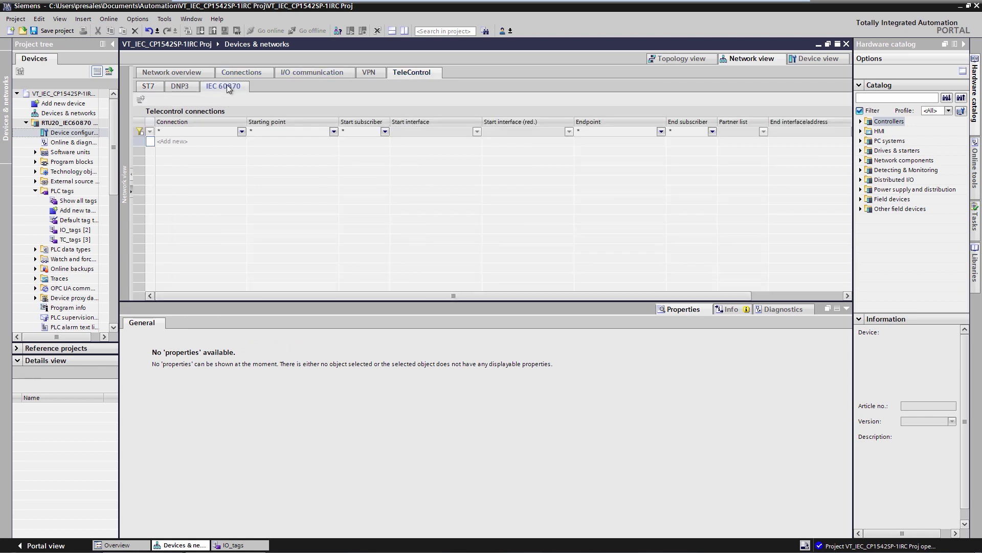
{"action": "left_click", "coordinate": [194, 144]}
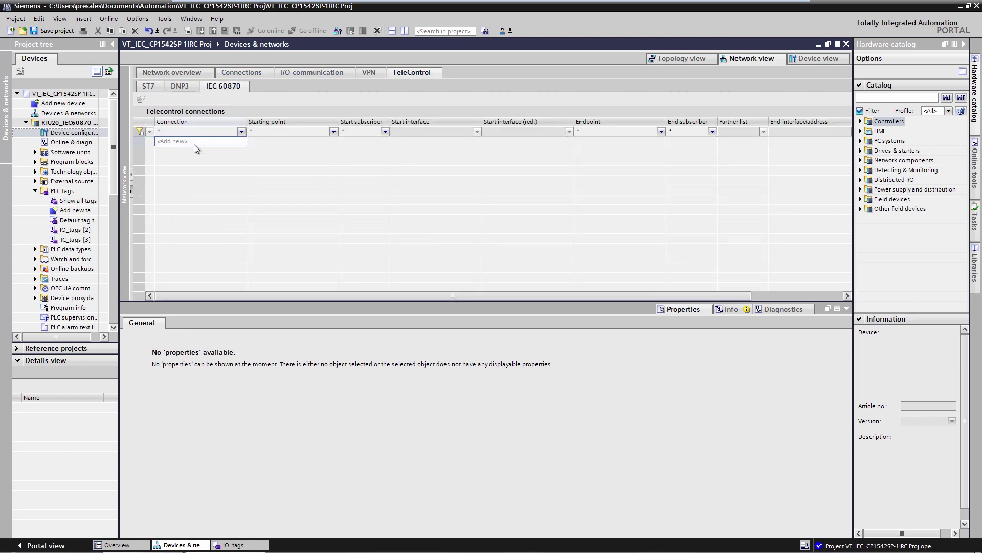
{"action": "left_click", "coordinate": [206, 141]}
{"action": "type", "text": "RTU20ToMaster"}
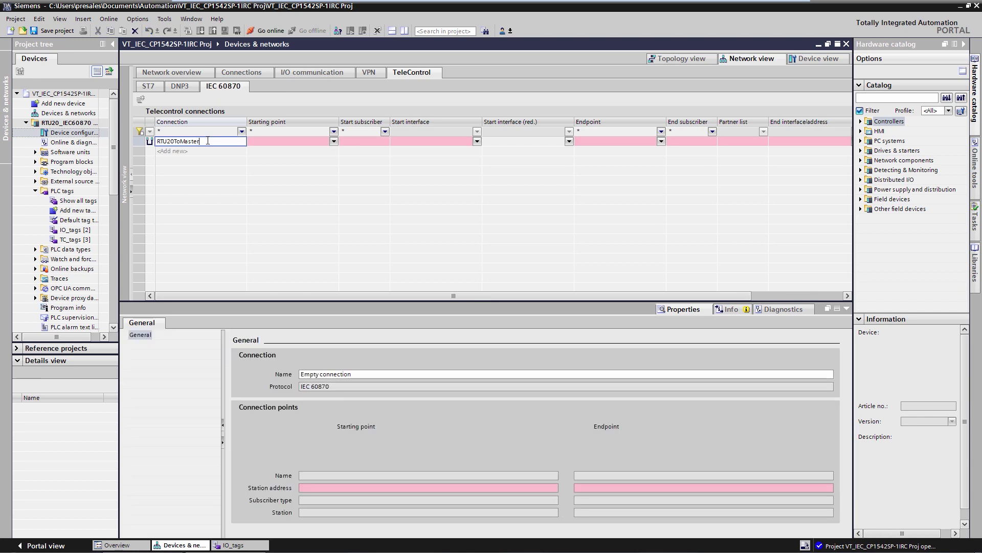
{"action": "key", "text": "Return"}
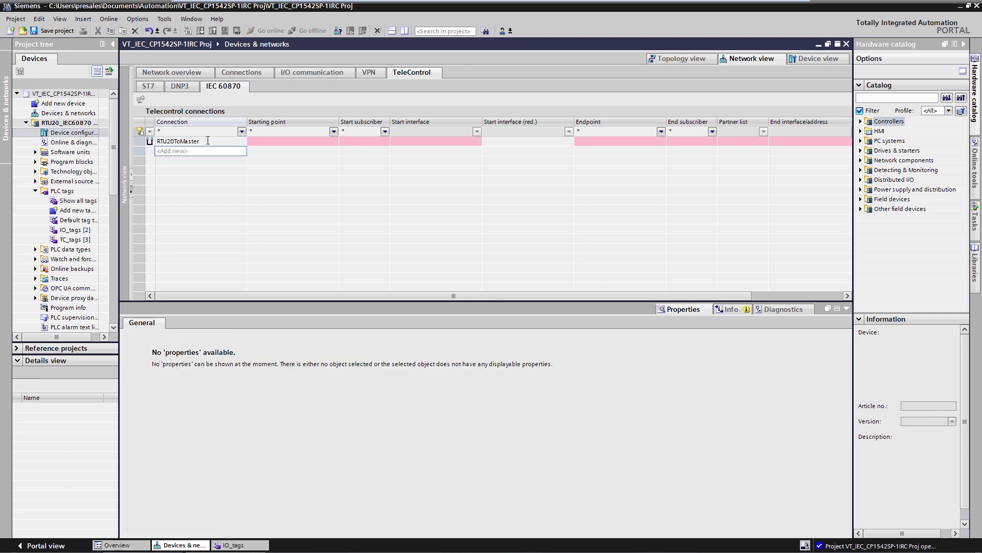
Set the connection's start point to RTU20_IEC60870 via interface CP 1542SP-1 IRC_1.
{"action": "left_click", "coordinate": [335, 142]}
{"action": "left_click", "coordinate": [333, 142]}
{"action": "left_click", "coordinate": [274, 163]}
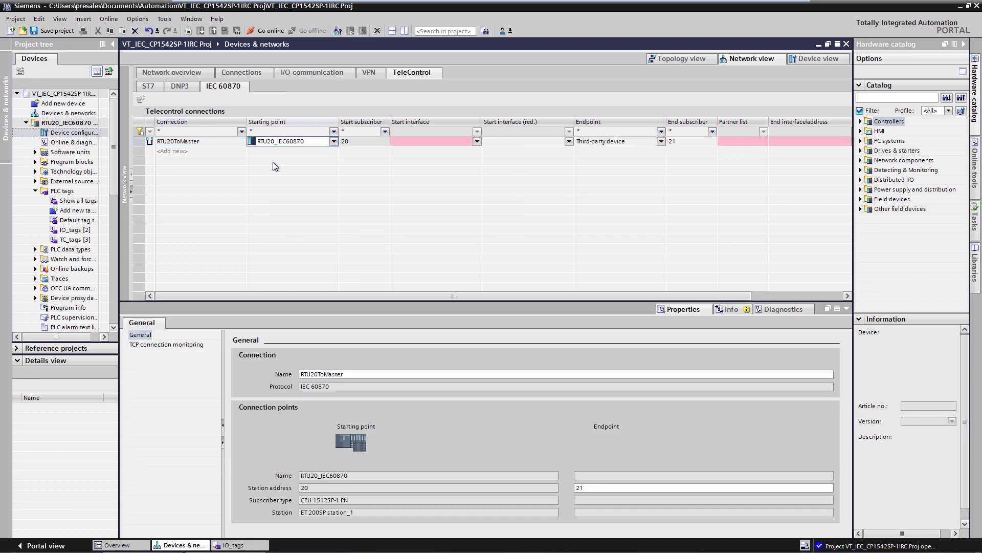
{"action": "left_click", "coordinate": [478, 145]}
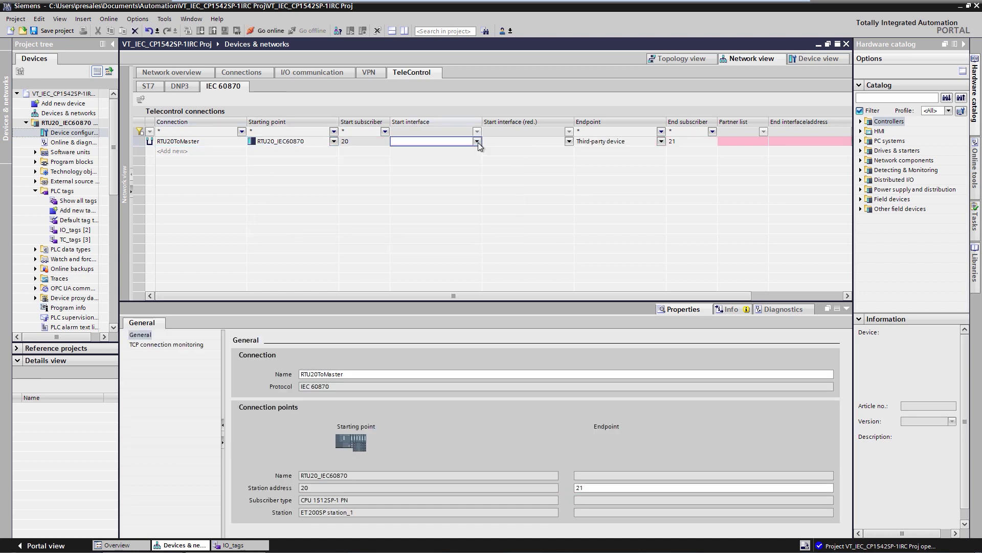
{"action": "left_click", "coordinate": [478, 145]}
{"action": "left_click", "coordinate": [435, 163]}
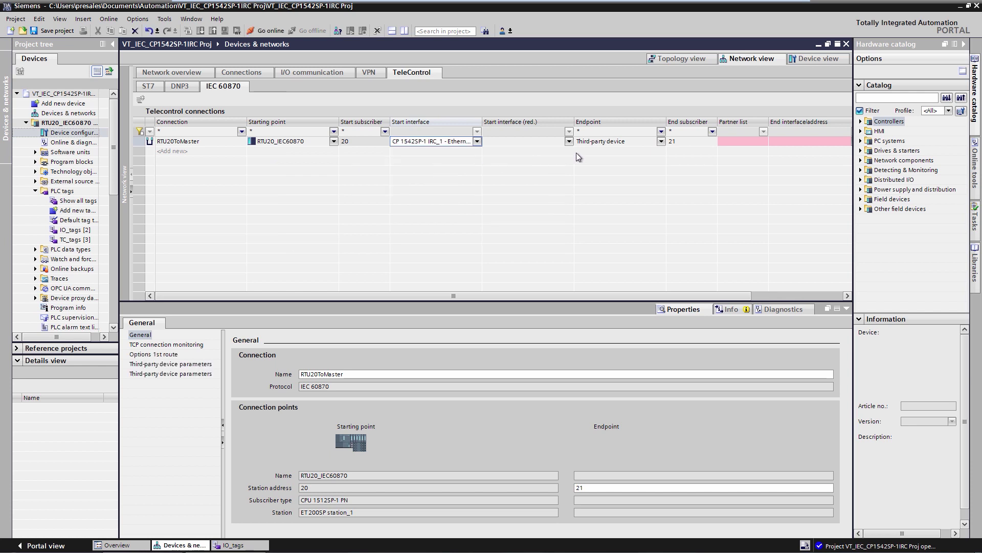
Set the end point to 192.168.100.100 with end subscriber 1 and partner list 1.
{"action": "left_click", "coordinate": [790, 143]}
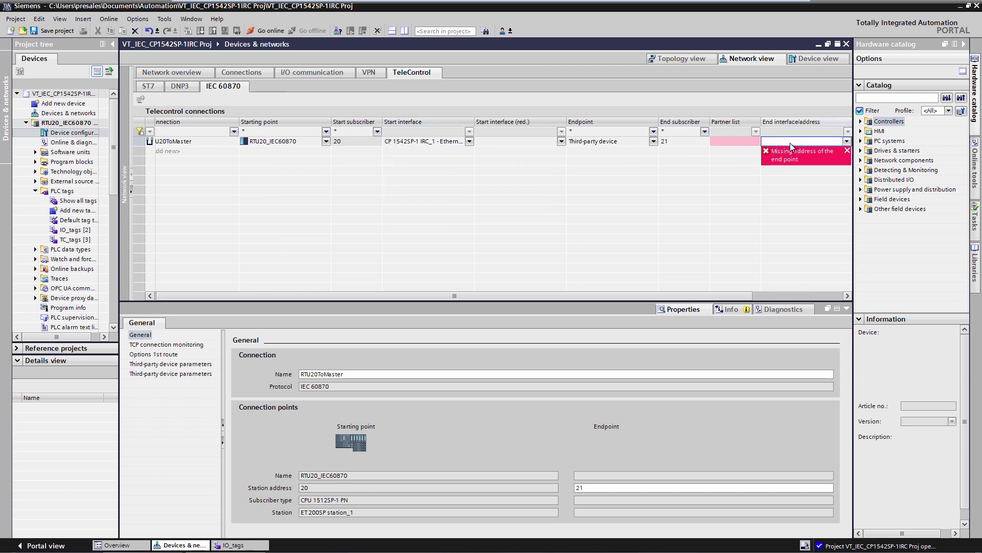
{"action": "type", "text": "192.168.100.100"}
{"action": "left_click", "coordinate": [682, 142]}
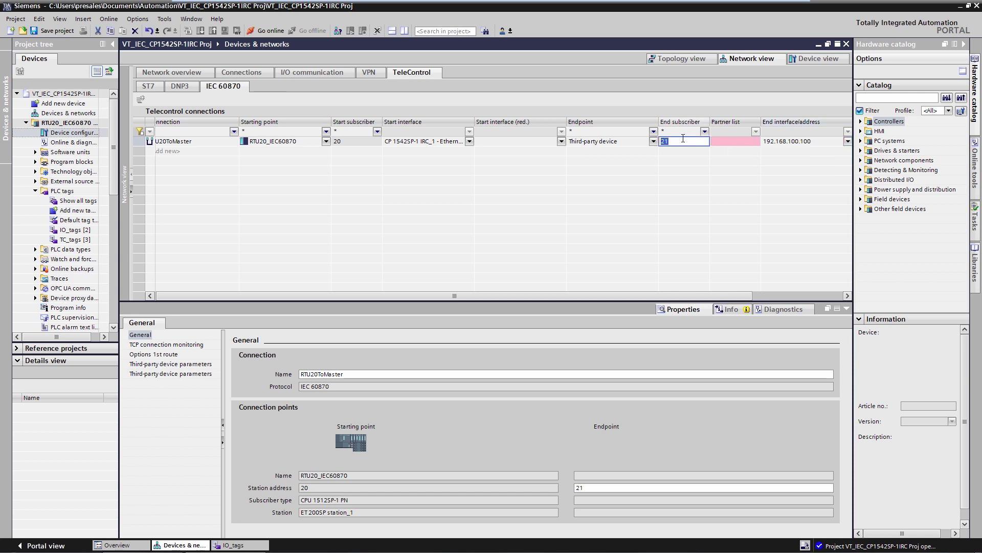
{"action": "type", "text": "1"}
{"action": "left_click", "coordinate": [744, 141]}
{"action": "type", "text": "1"}
{"action": "key", "text": "Return"}
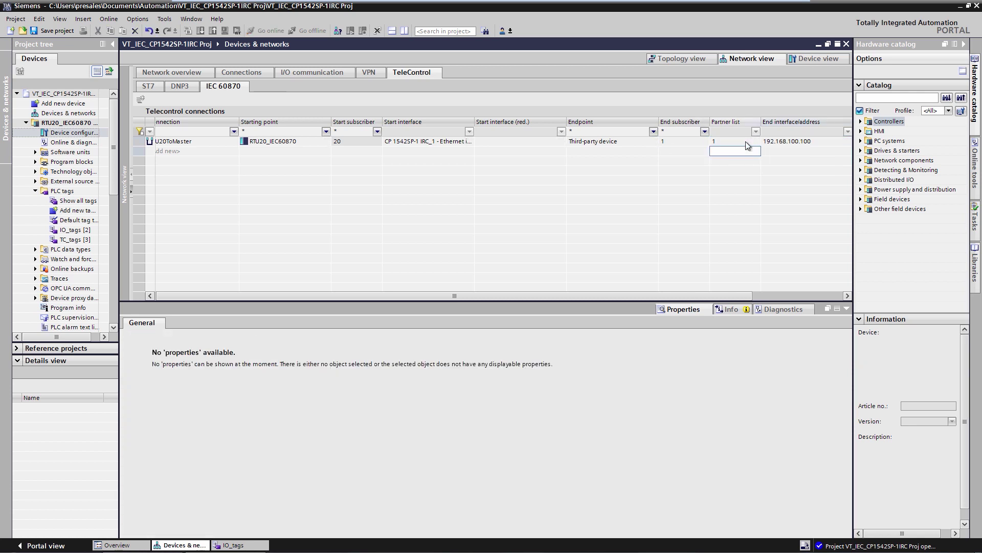
{"action": "left_click", "coordinate": [221, 142]}
{"action": "left_click", "coordinate": [175, 372]}
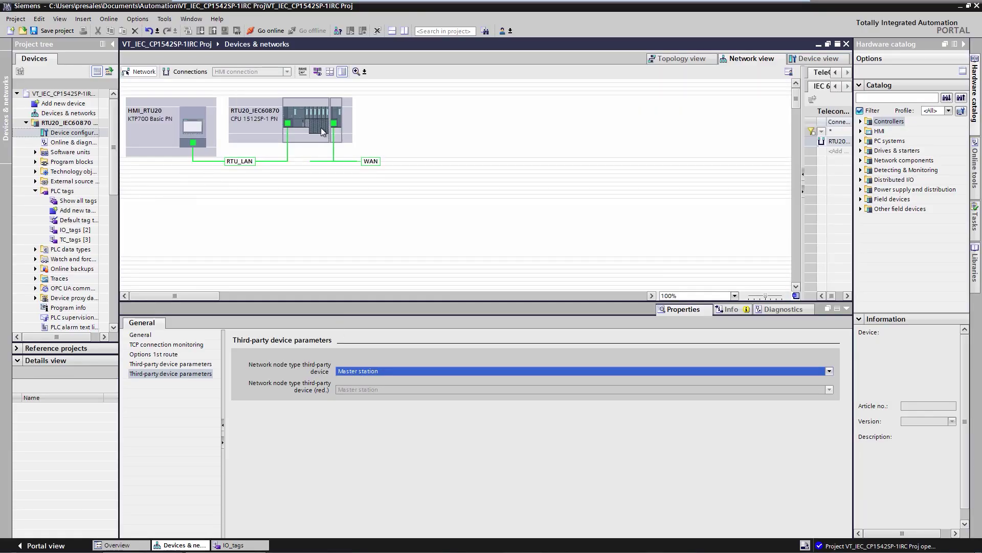
Set the CP's time-of-day synchronization to sync from Partner 1 at hourly intervals.
{"action": "left_click", "coordinate": [335, 111]}
{"action": "left_click", "coordinate": [124, 412]}
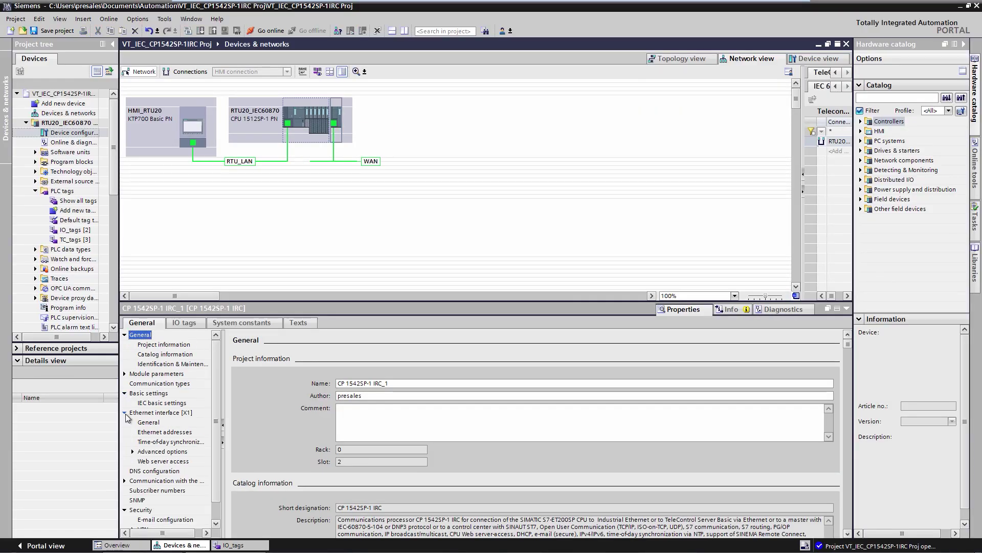
{"action": "left_click", "coordinate": [171, 441]}
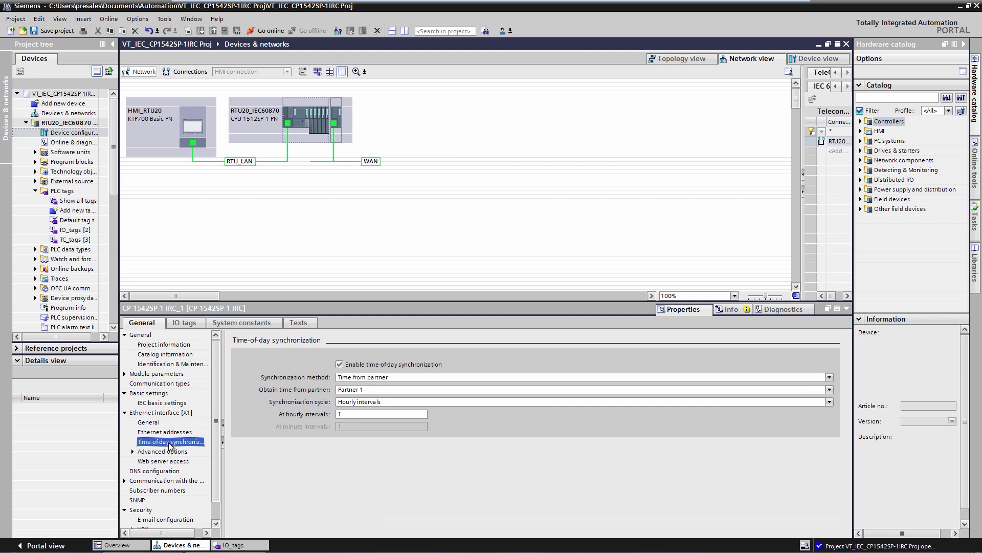
{"action": "left_click", "coordinate": [384, 402]}
{"action": "left_click", "coordinate": [384, 410]}
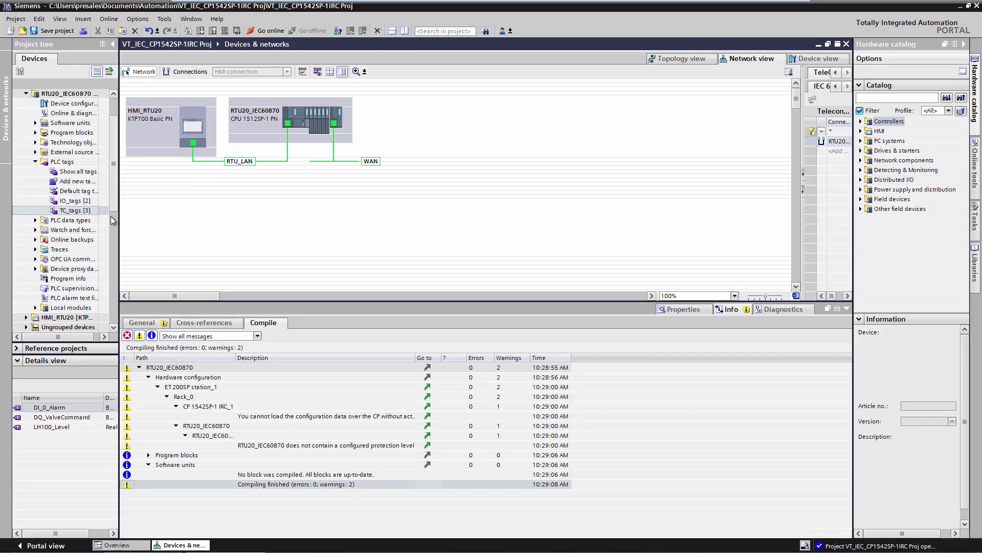
Copy DI_0_Alarm, DQ_ValveCommand and LH100_Level from TC_tags into the CP's Data points table.
{"action": "scroll", "coordinate": [61, 230], "scroll_direction": "down", "scroll_amount": 2}
{"action": "left_click", "coordinate": [35, 249]}
{"action": "left_click", "coordinate": [45, 269]}
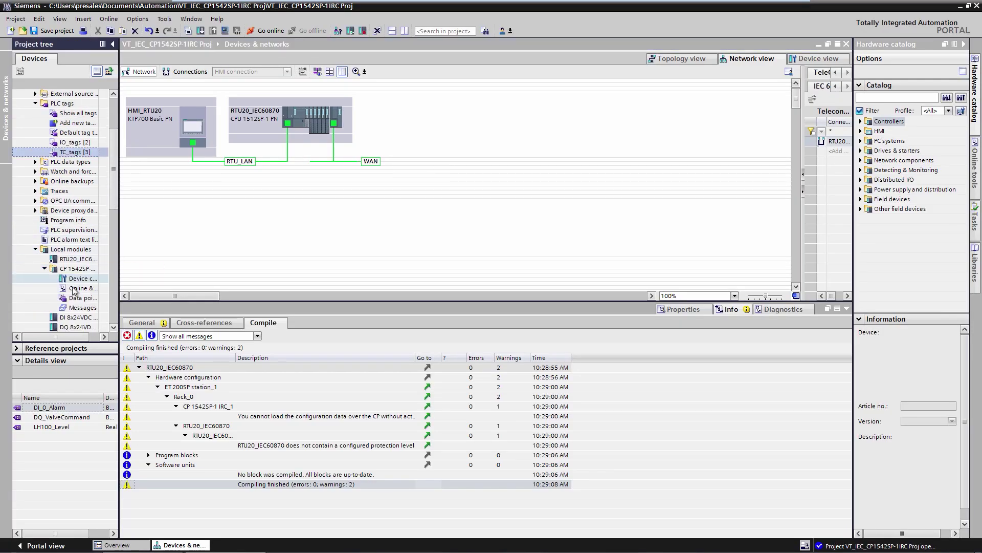
{"action": "double_click", "coordinate": [82, 298]}
{"action": "double_click", "coordinate": [75, 152]}
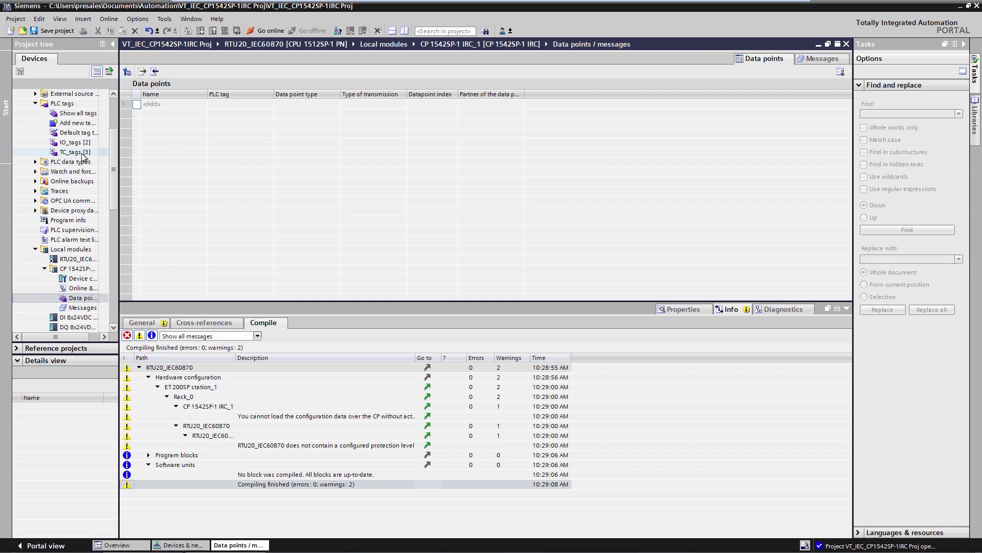
{"action": "left_click", "coordinate": [828, 44]}
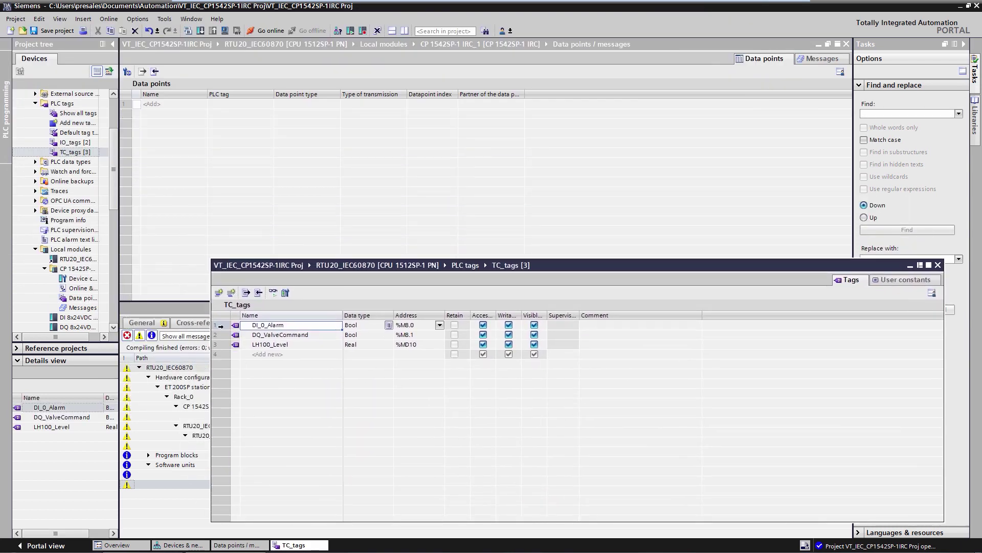
{"action": "left_click_drag", "start_coordinate": [221, 326], "coordinate": [196, 111]}
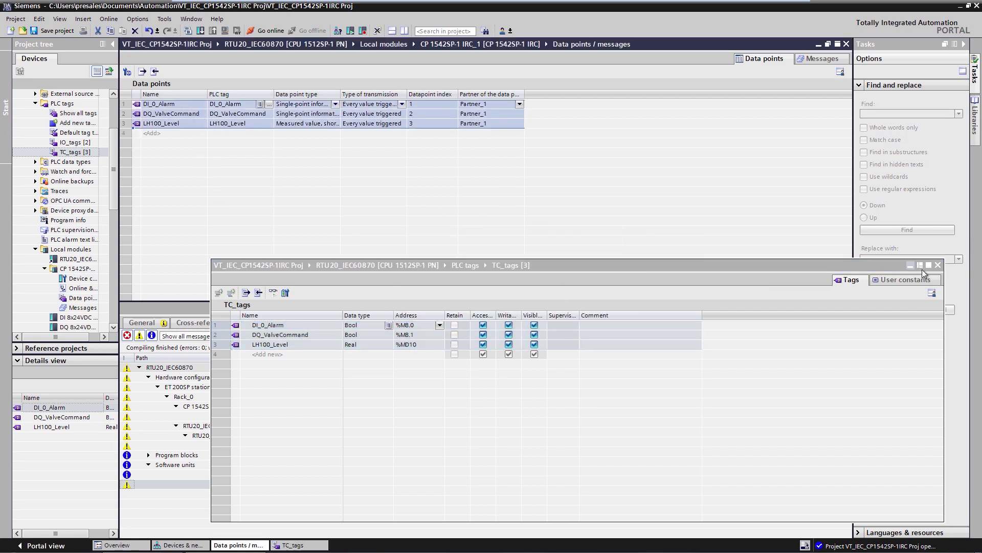
{"action": "left_click", "coordinate": [938, 265]}
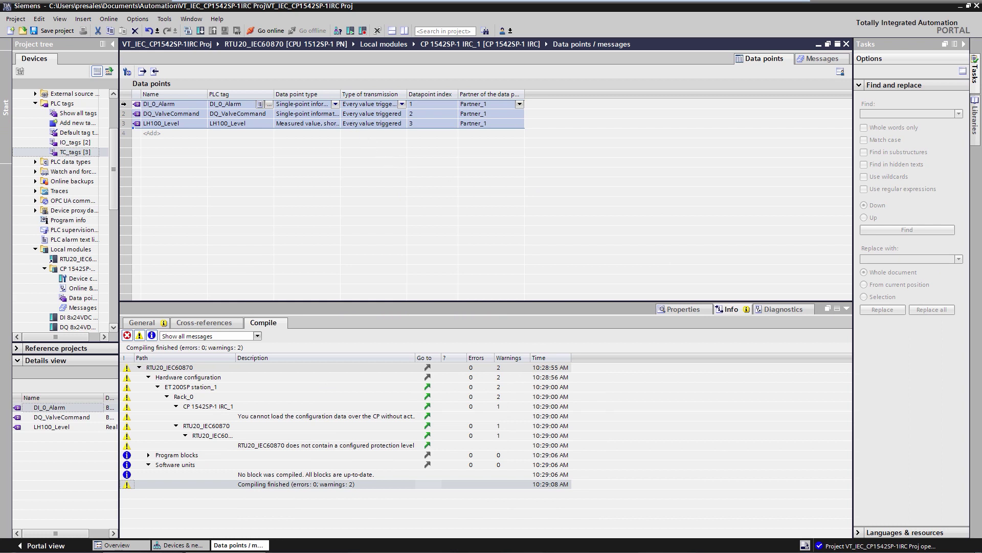
{"action": "left_click", "coordinate": [159, 104]}
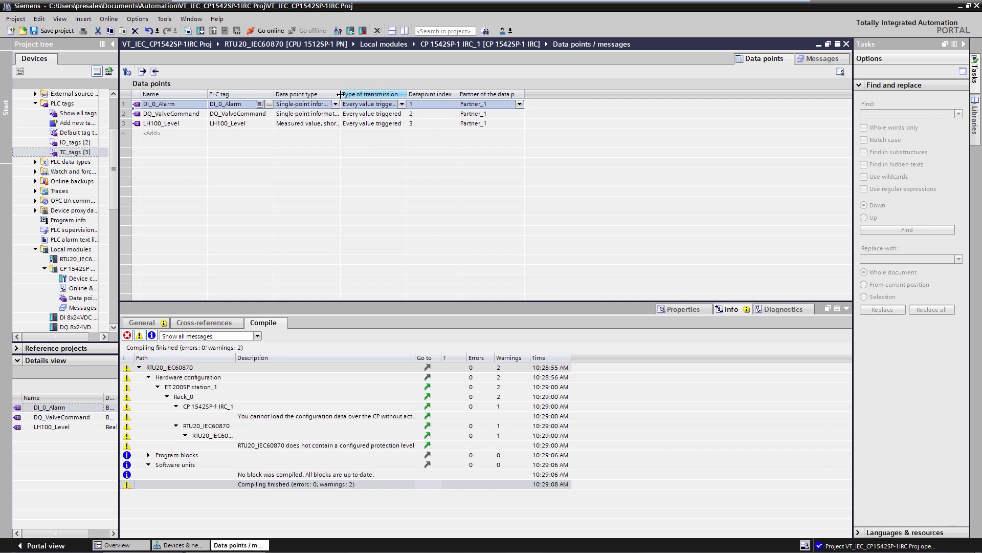
Give DI_0_Alarm the time-tagged single-point data point type.
{"action": "left_click_drag", "start_coordinate": [340, 94], "coordinate": [477, 94]}
{"action": "left_click", "coordinate": [471, 104]}
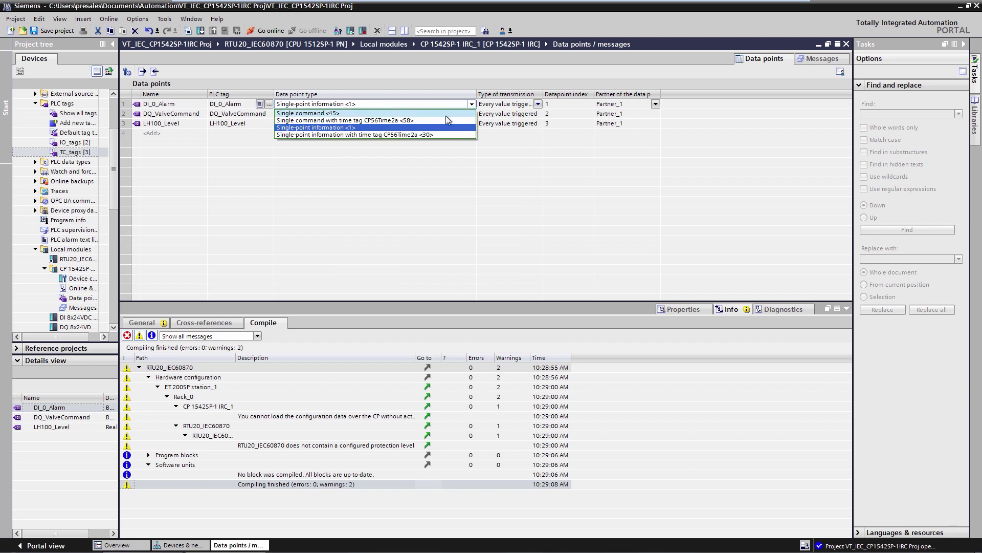
{"action": "left_click", "coordinate": [419, 135]}
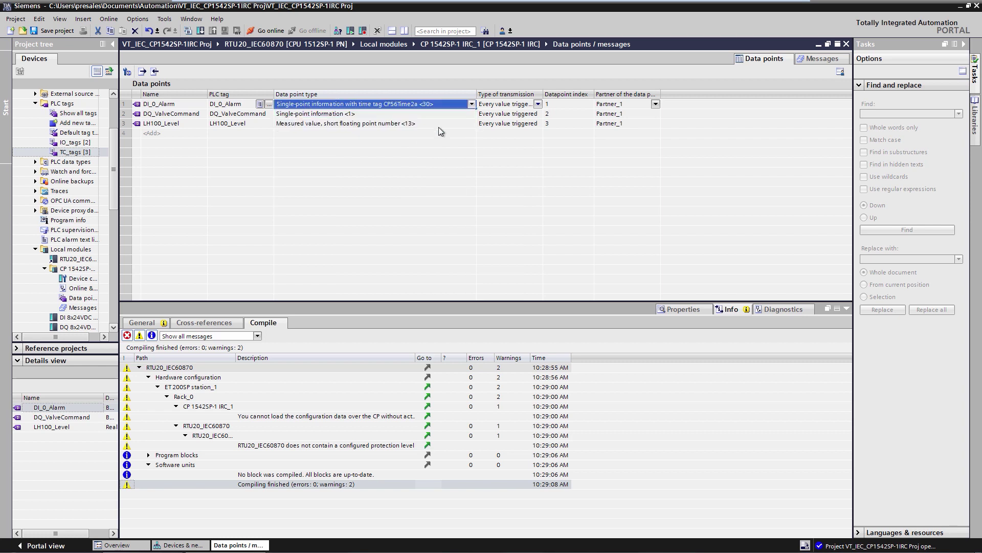
{"action": "left_click", "coordinate": [561, 102]}
{"action": "key", "text": "Down"}
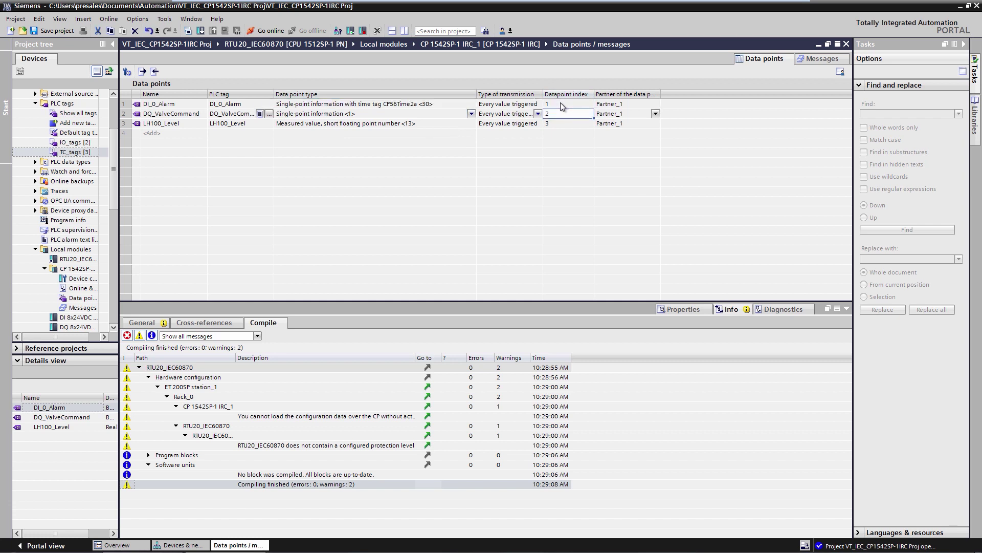
Make LH100_Level a time-tagged short floating point measured value <36> with datapoint index 5.
{"action": "left_click", "coordinate": [201, 125]}
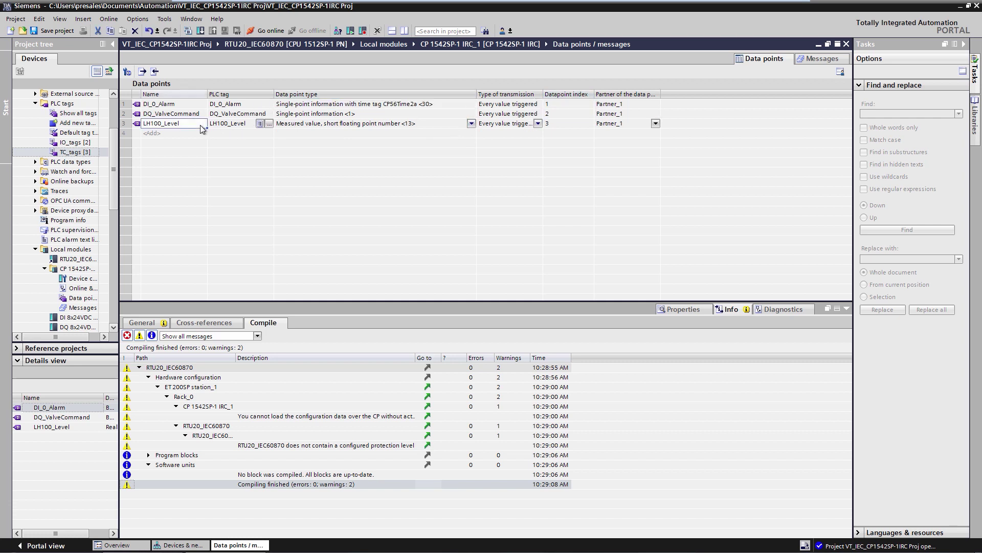
{"action": "left_click", "coordinate": [471, 124]}
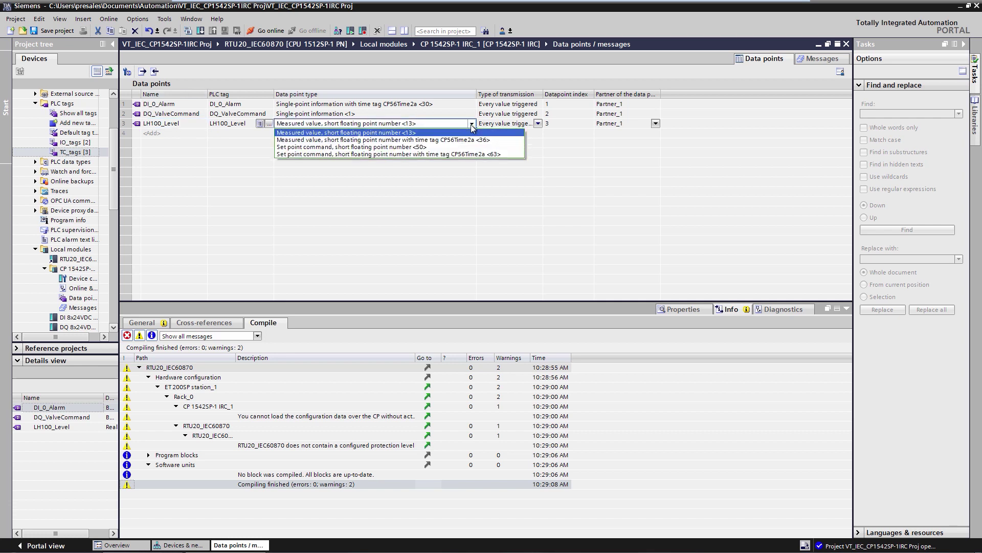
{"action": "left_click", "coordinate": [474, 142]}
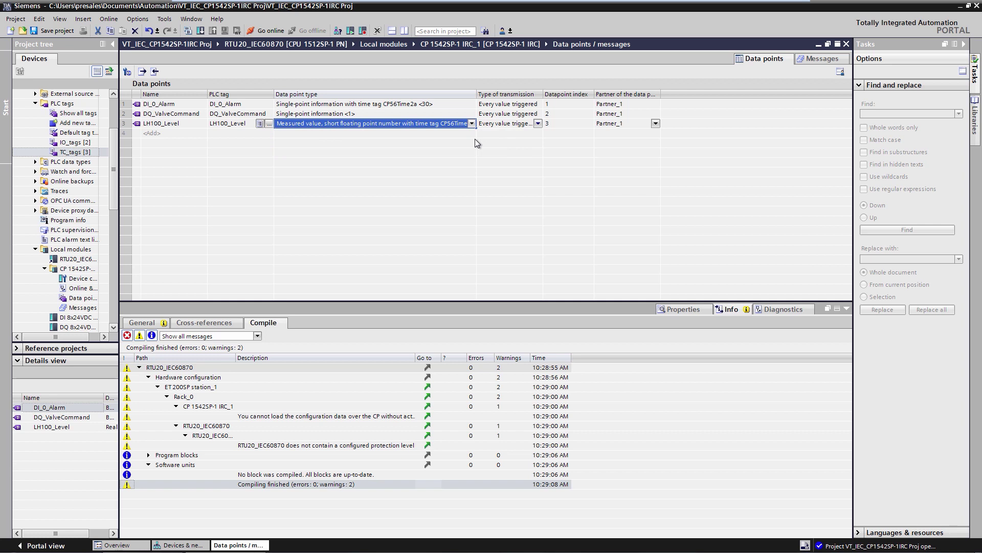
{"action": "left_click", "coordinate": [557, 123]}
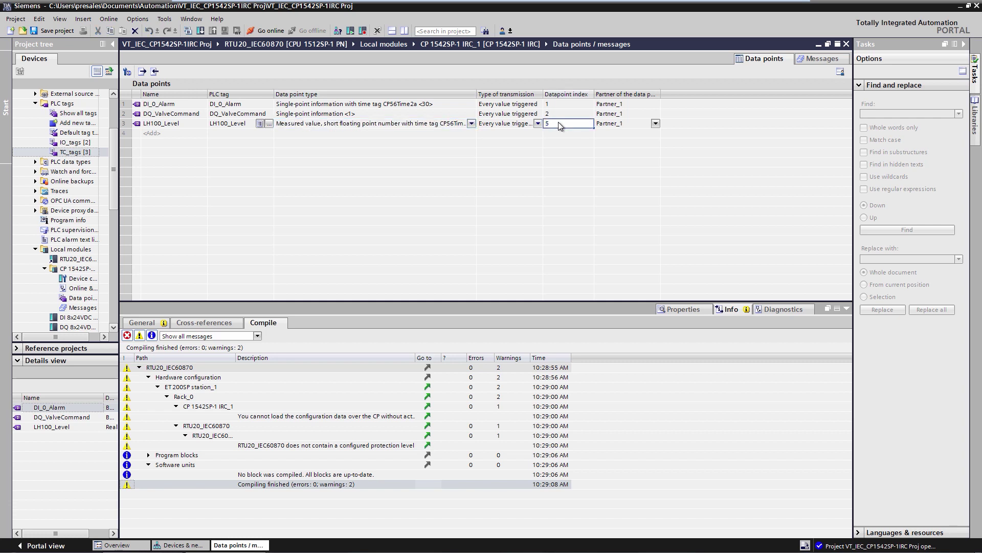
{"action": "type", "text": "5"}
{"action": "key", "text": "Return"}
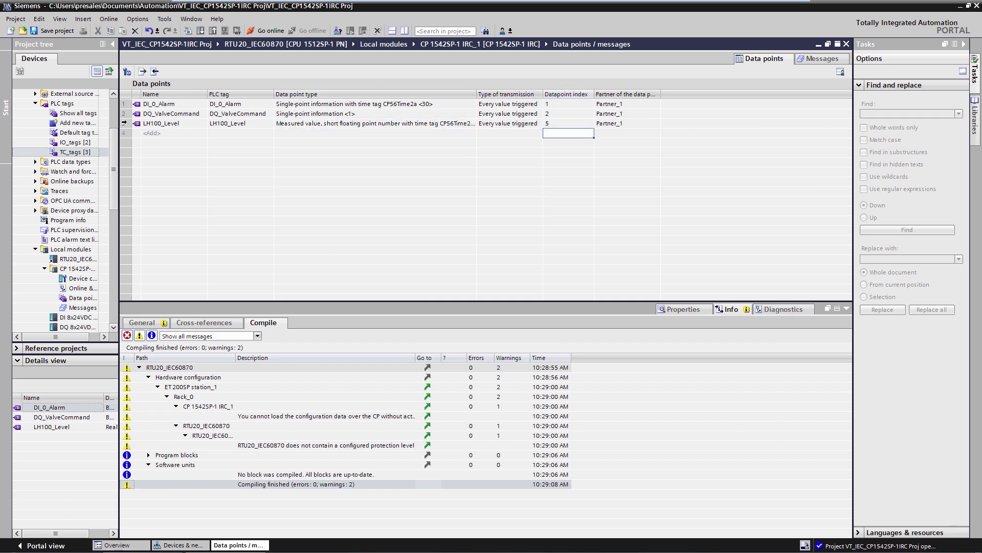
{"action": "left_click", "coordinate": [162, 124]}
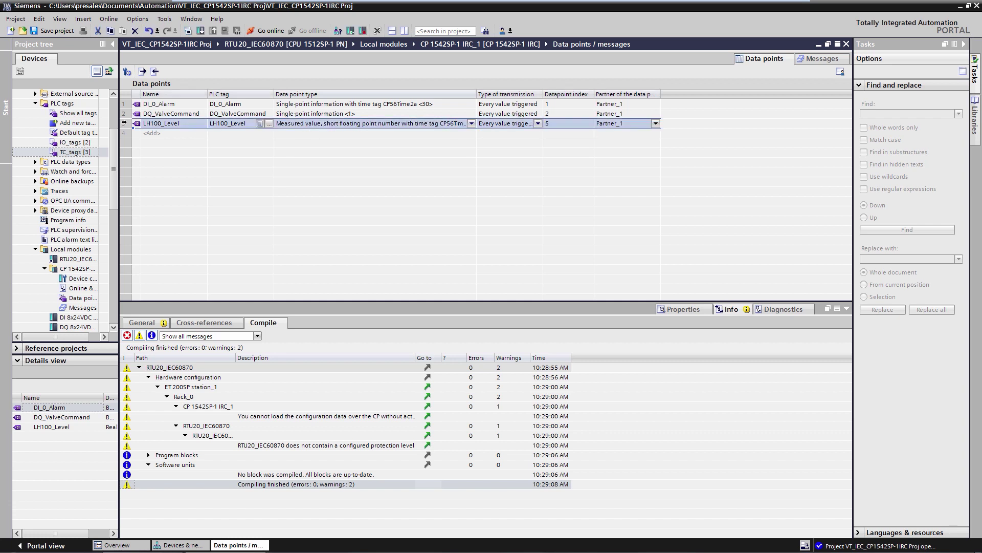
{"action": "left_click", "coordinate": [669, 310]}
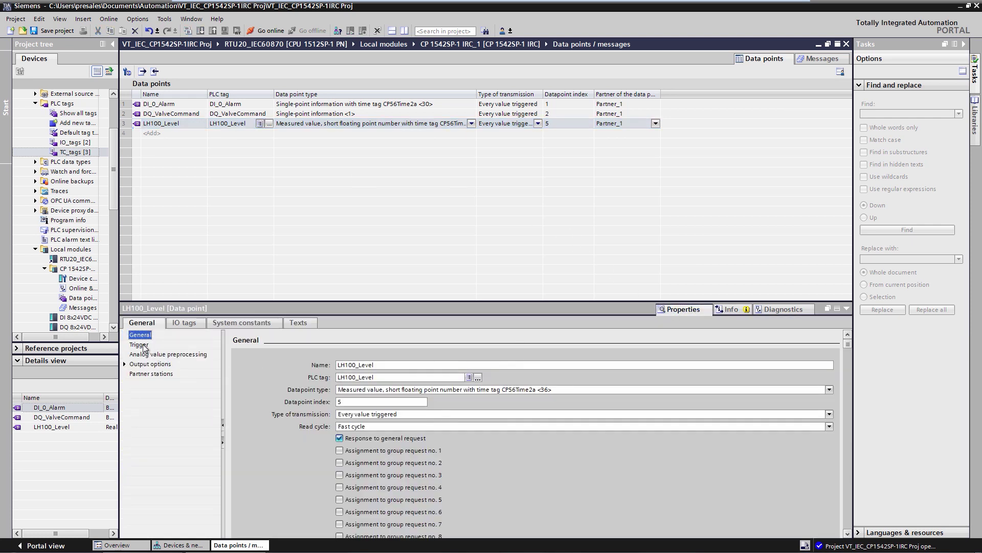
Set LH100_Level's threshold value trigger to 0.15, leaving the time trigger disabled.
{"action": "left_click", "coordinate": [139, 345]}
{"action": "double_click", "coordinate": [337, 378]}
{"action": "type", "text": "0.15"}
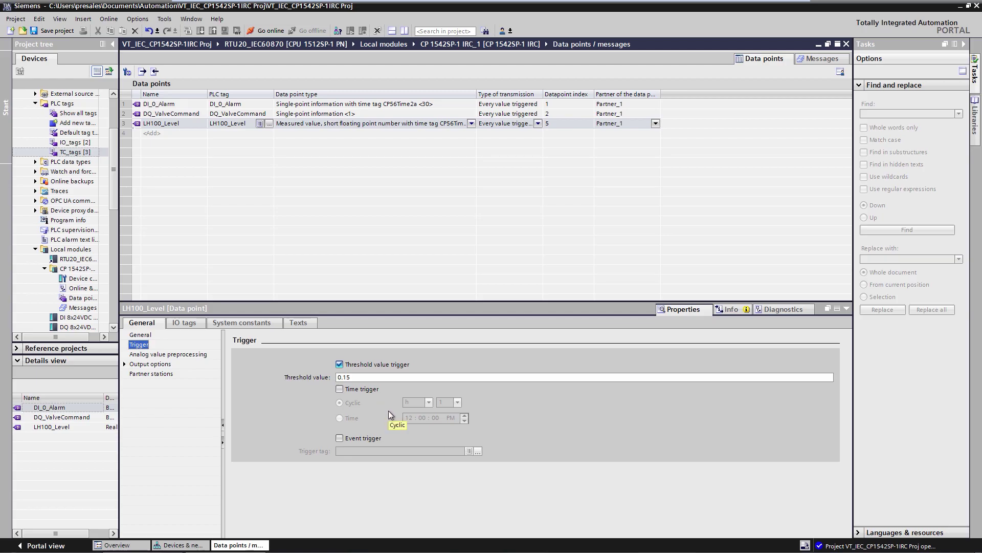
{"action": "left_click", "coordinate": [340, 389]}
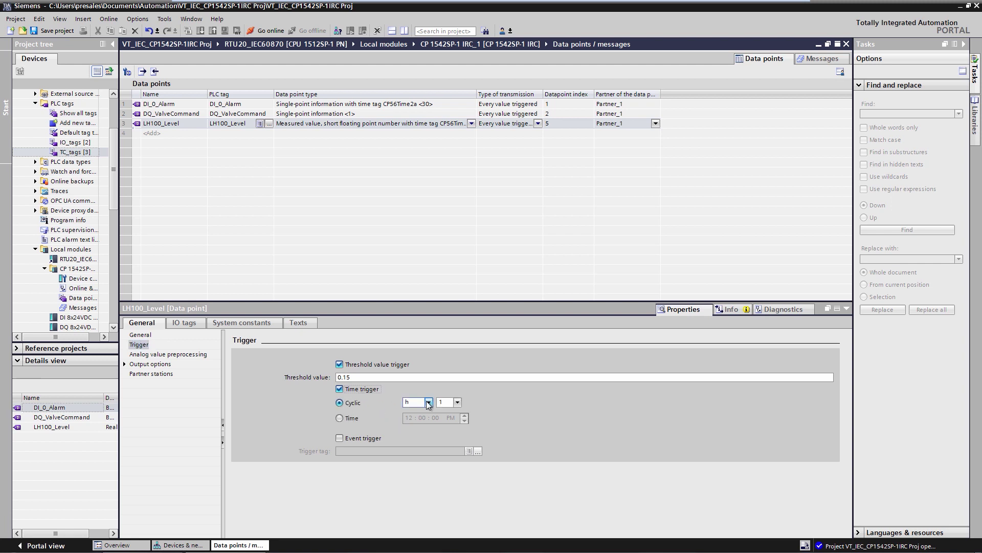
{"action": "left_click", "coordinate": [428, 403]}
{"action": "left_click", "coordinate": [352, 418]}
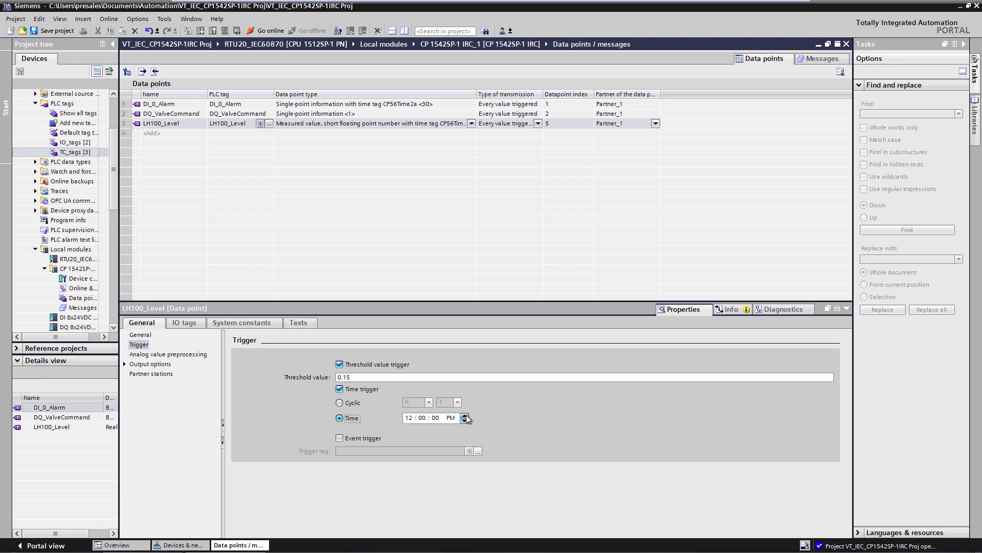
{"action": "left_click", "coordinate": [339, 390]}
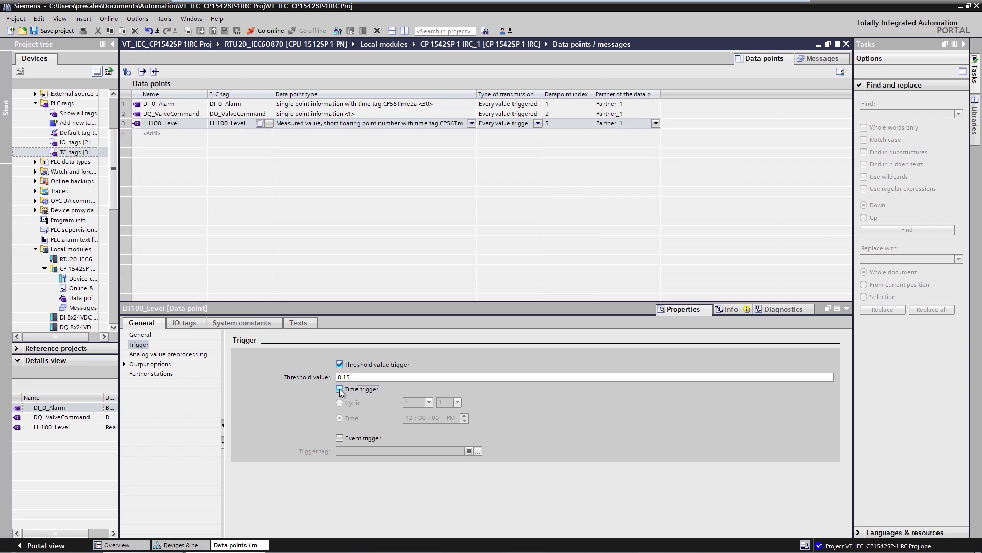
Make DQ_ValveCommand a Single command <45> with datapoint index 20 and review its command output settings.
{"action": "left_click", "coordinate": [172, 104]}
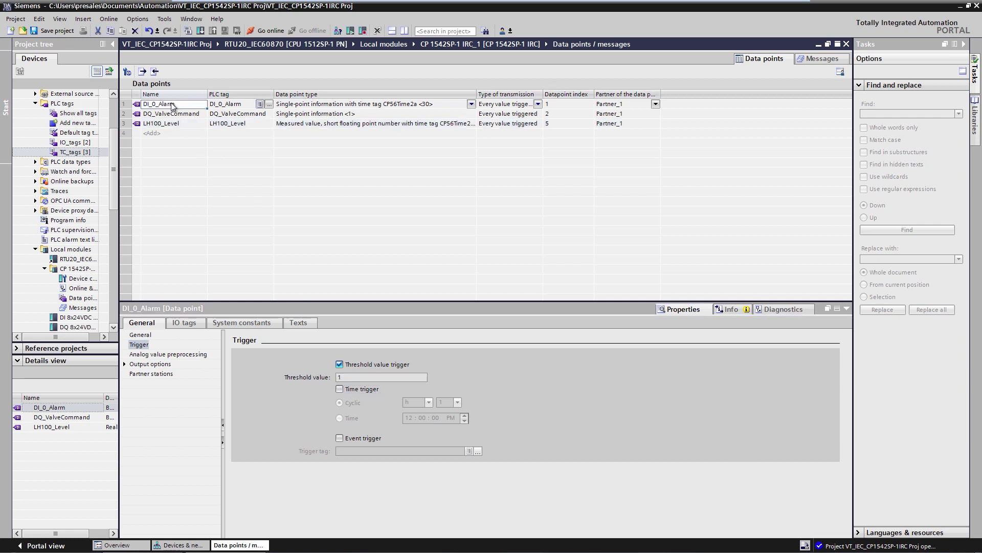
{"action": "left_click", "coordinate": [187, 115]}
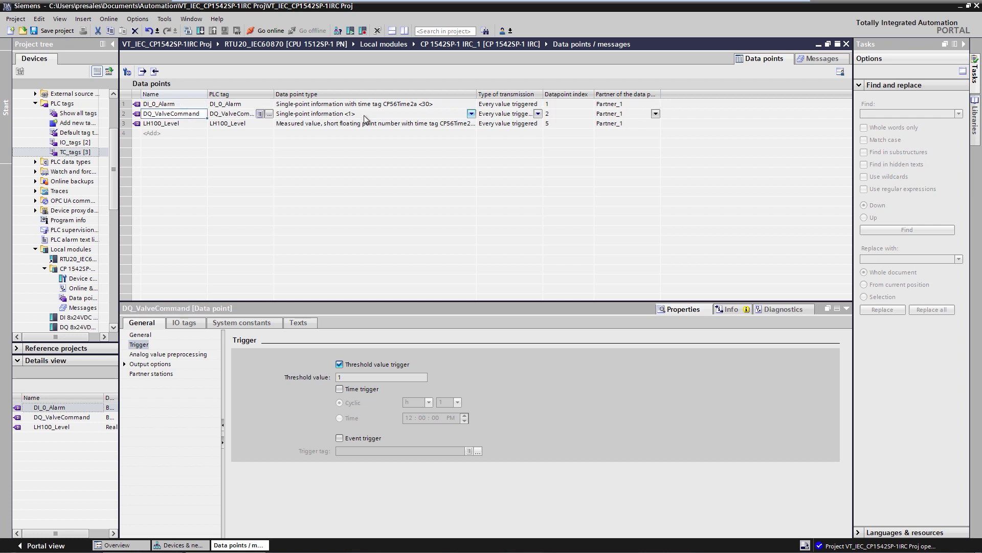
{"action": "left_click", "coordinate": [472, 115]}
{"action": "left_click", "coordinate": [472, 114]}
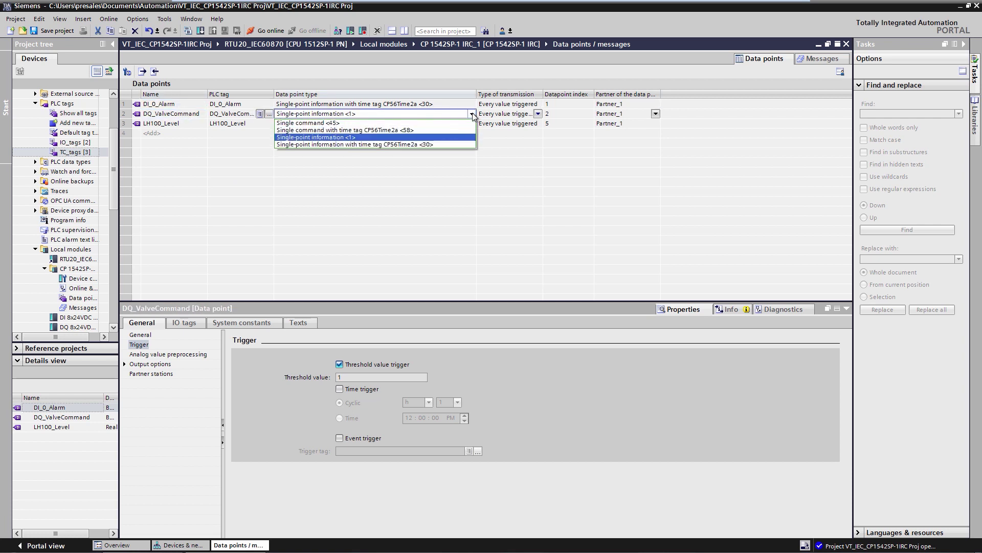
{"action": "left_click", "coordinate": [336, 124]}
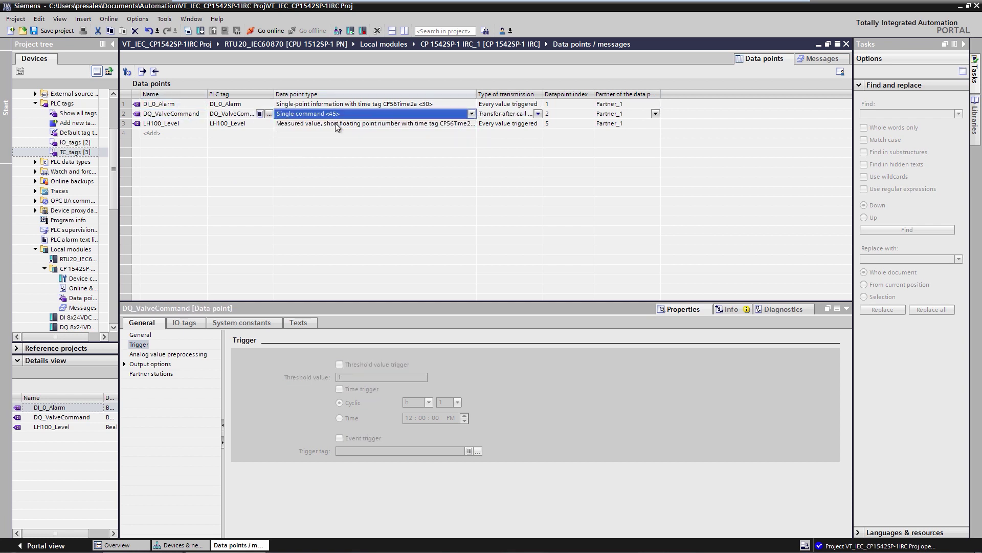
{"action": "left_click", "coordinate": [562, 114]}
{"action": "type", "text": "20"}
{"action": "key", "text": "Return"}
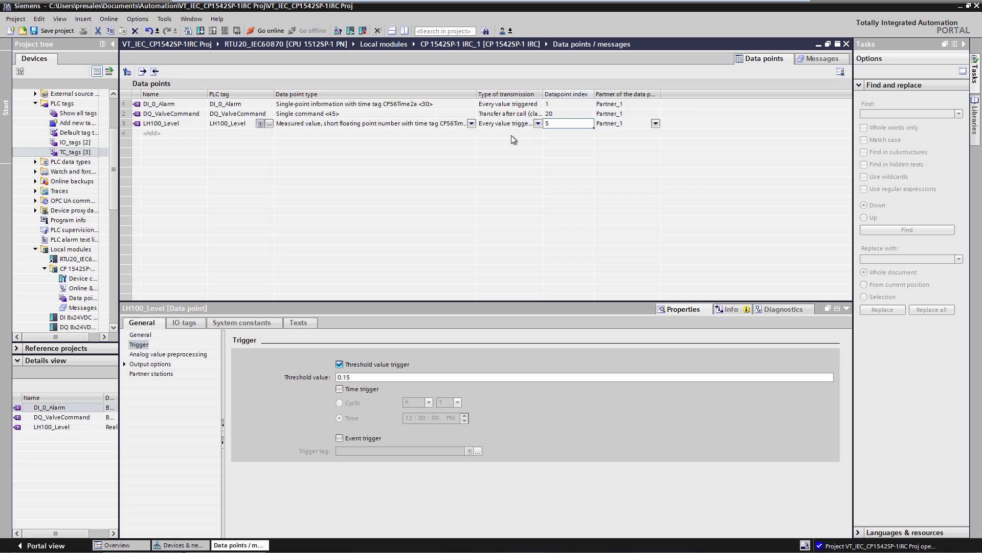
{"action": "left_click", "coordinate": [125, 364]}
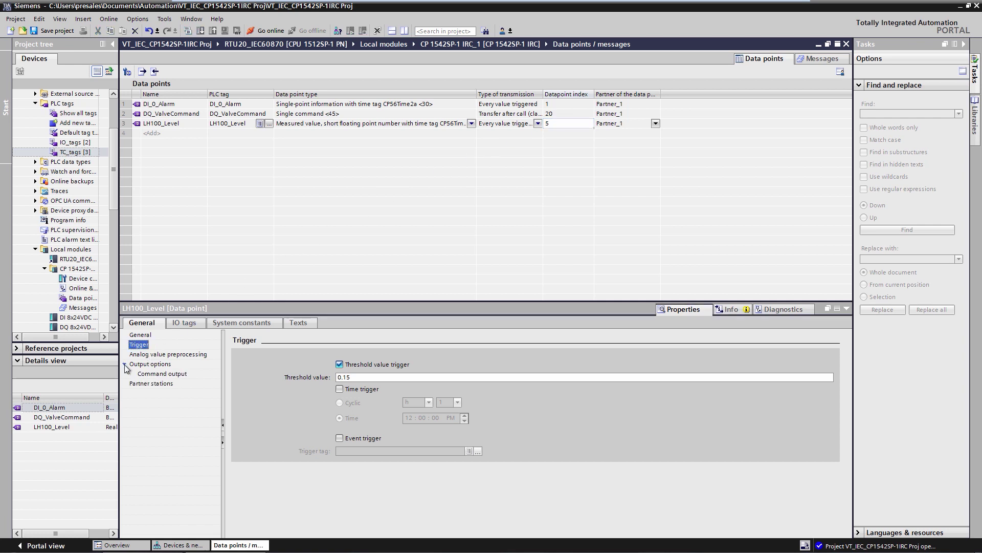
{"action": "left_click", "coordinate": [162, 375]}
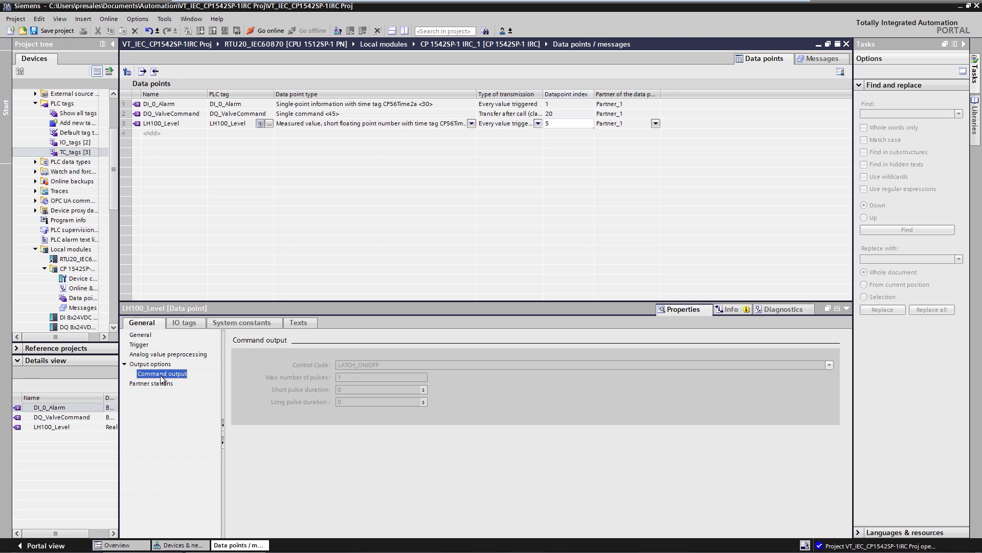
Close the Data points editor and compile the RTU20_IEC60870 station.
{"action": "left_click", "coordinate": [846, 44]}
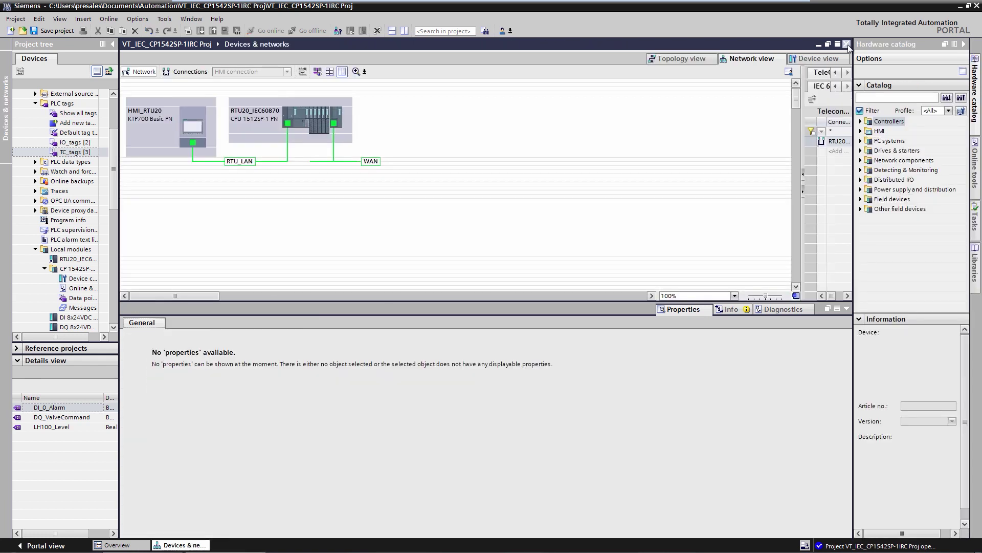
{"action": "left_click", "coordinate": [351, 100]}
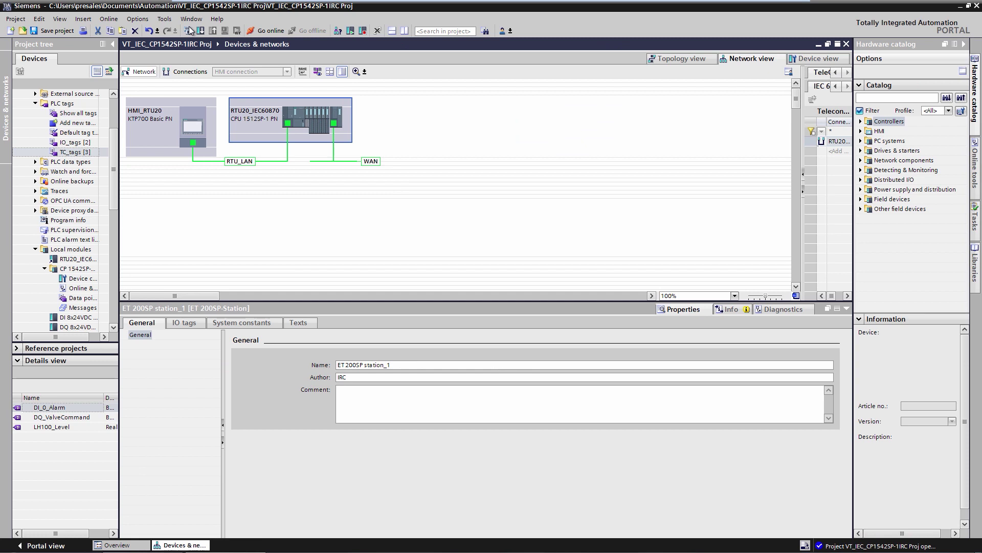
{"action": "left_click", "coordinate": [188, 31]}
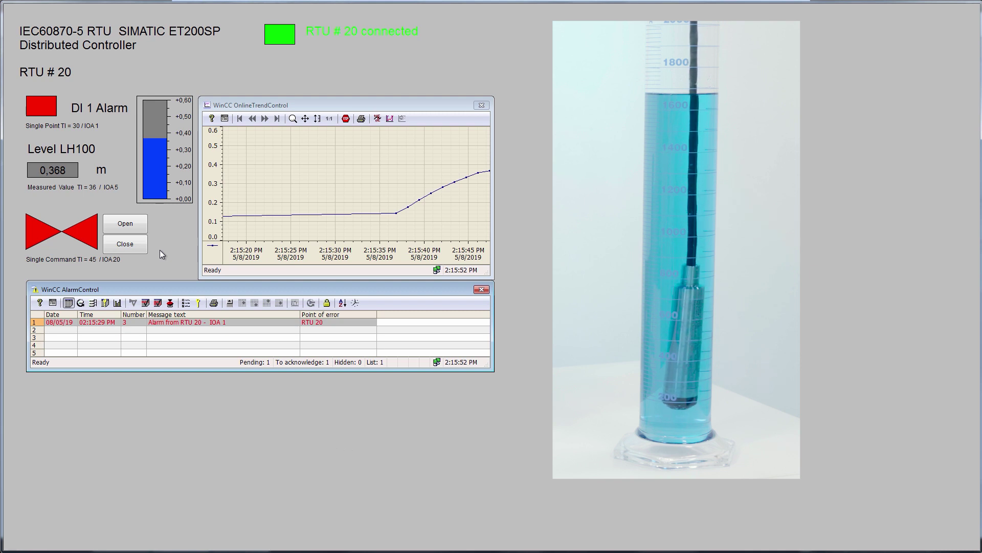
Send the open command to the Single Command IOA 20 valve on RTU 20 in WinCC runtime.
{"action": "left_click", "coordinate": [141, 226]}
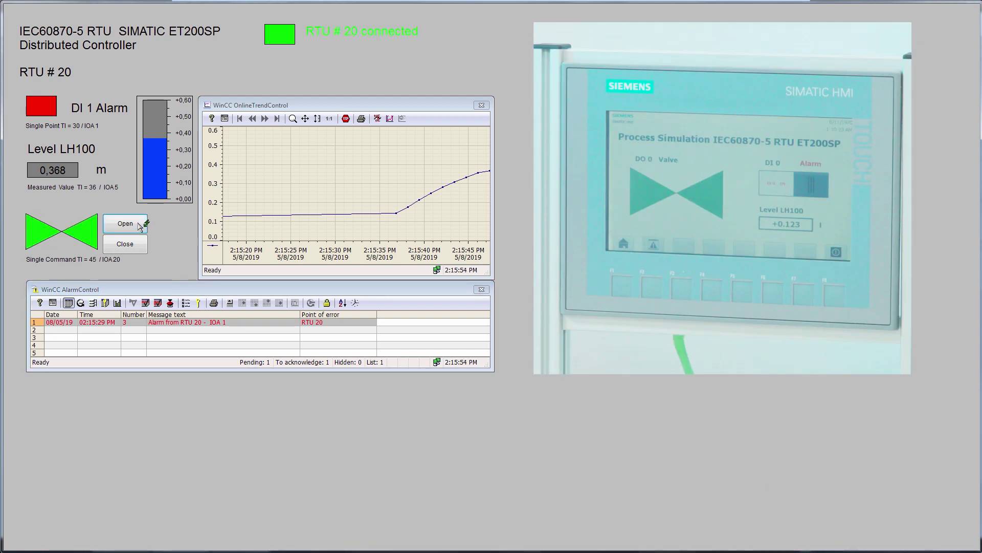